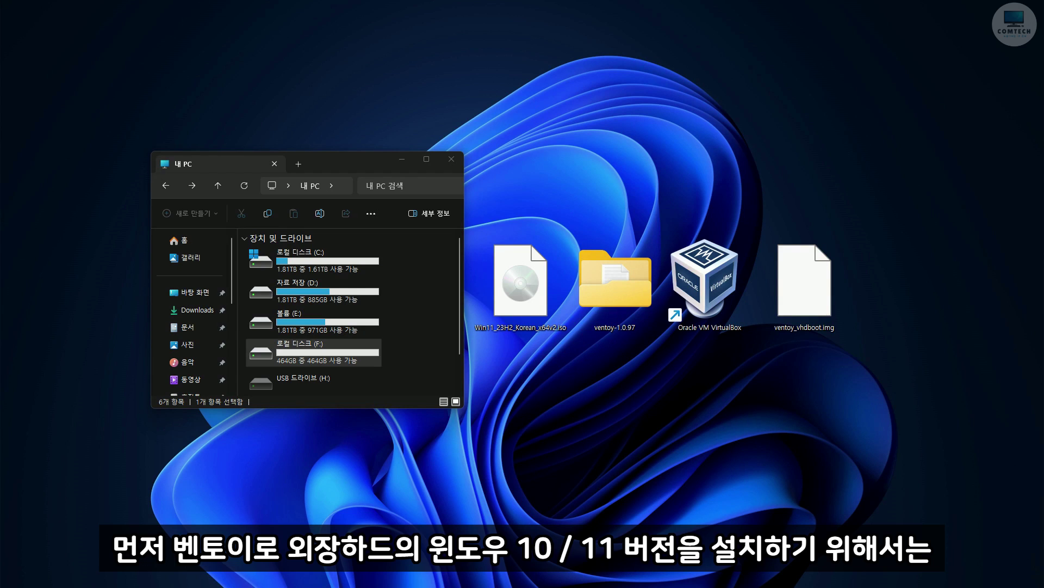
click(341, 343)
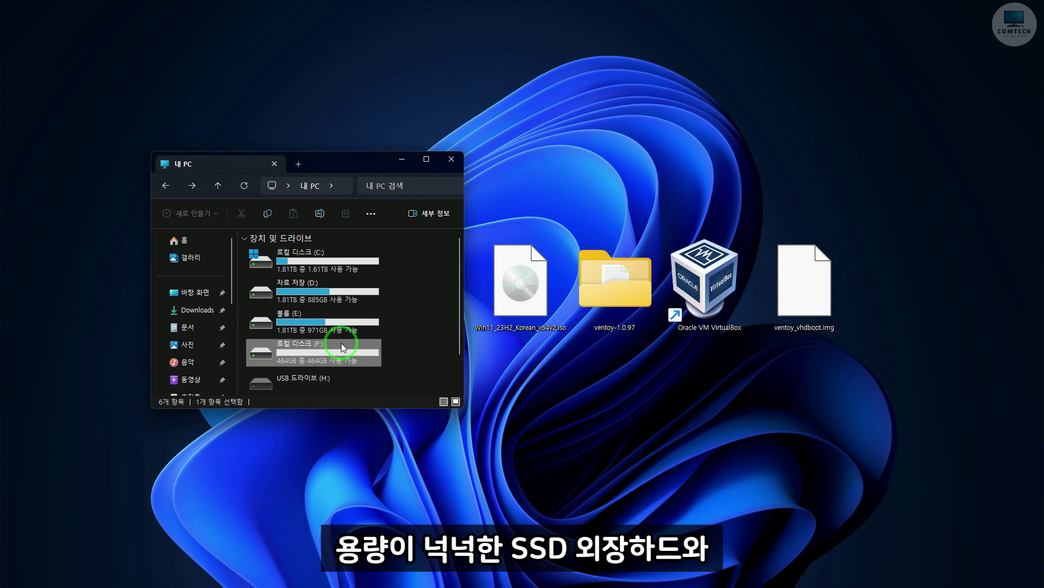
click(536, 307)
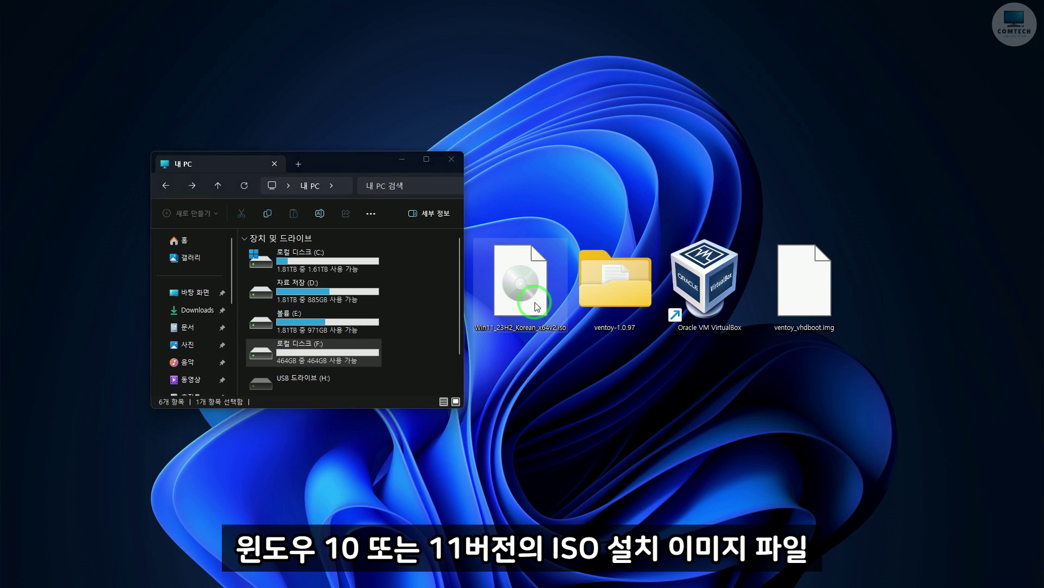
click(609, 294)
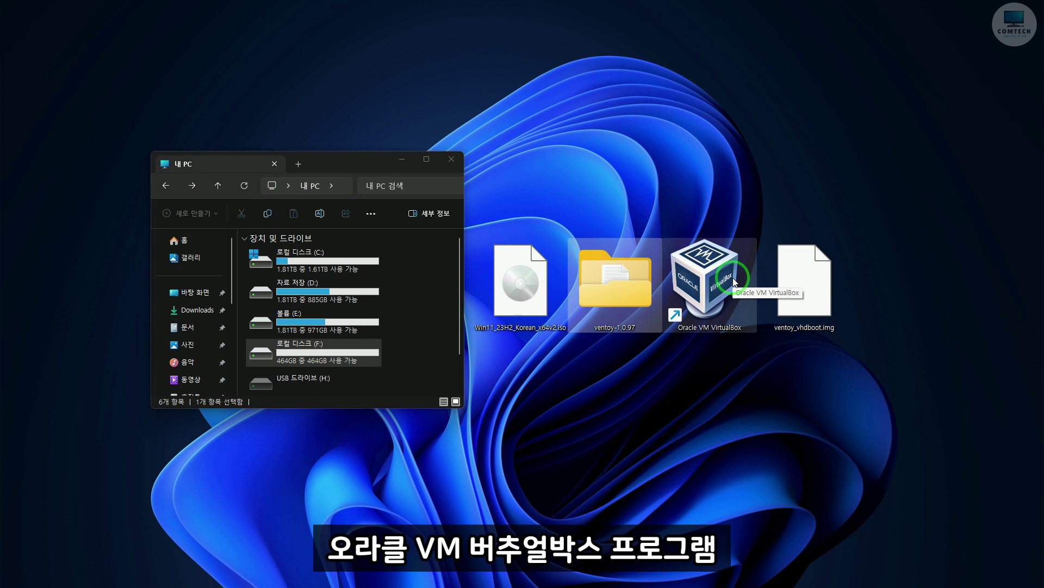
click(734, 281)
click(803, 277)
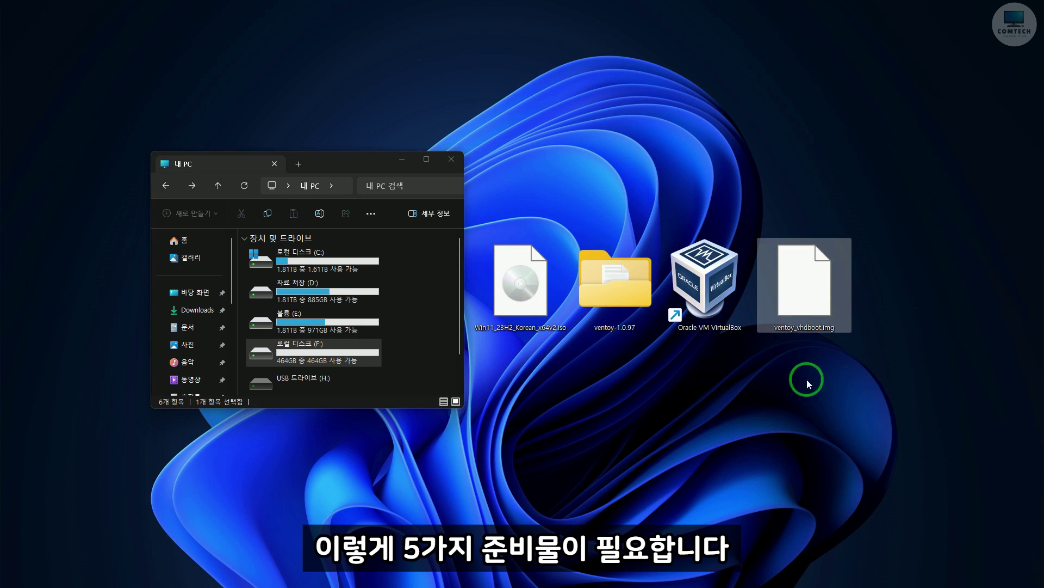
click(362, 358)
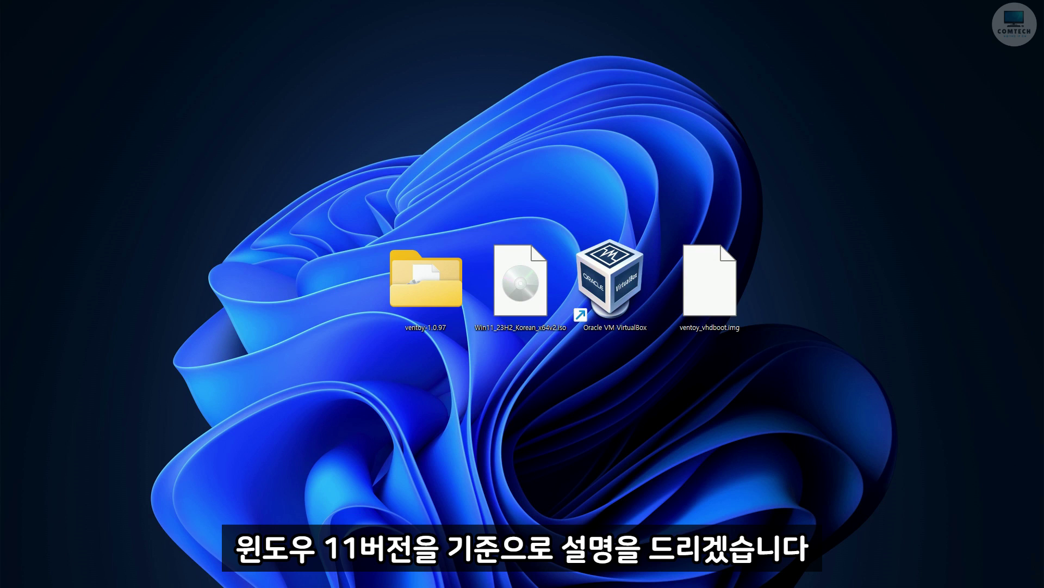
Launch Ventoy2Disk.exe from the ventoy-1.0.97 folder and switch its interface language to Korean.
click(246, 322)
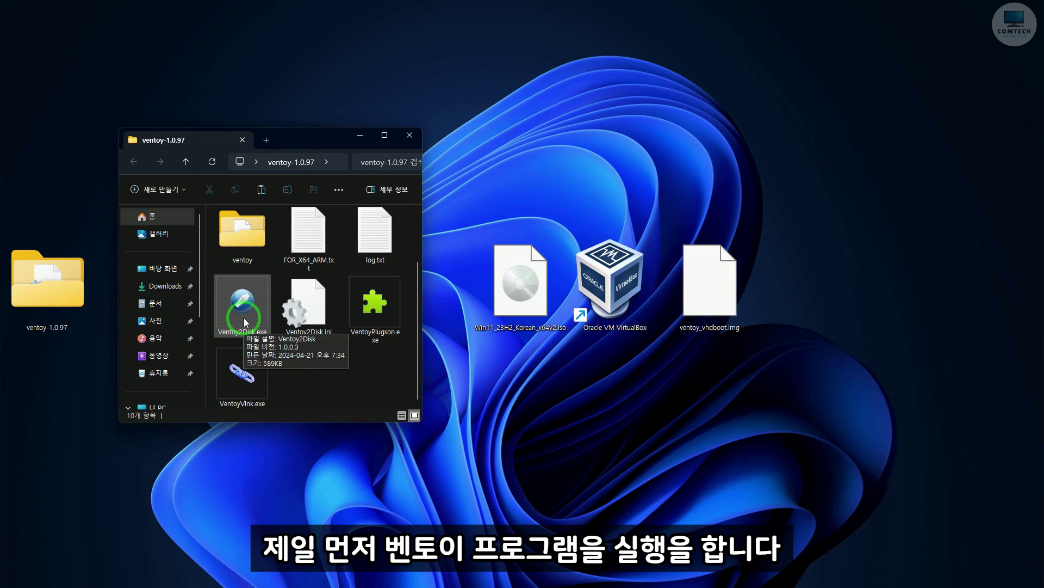
double_click(244, 318)
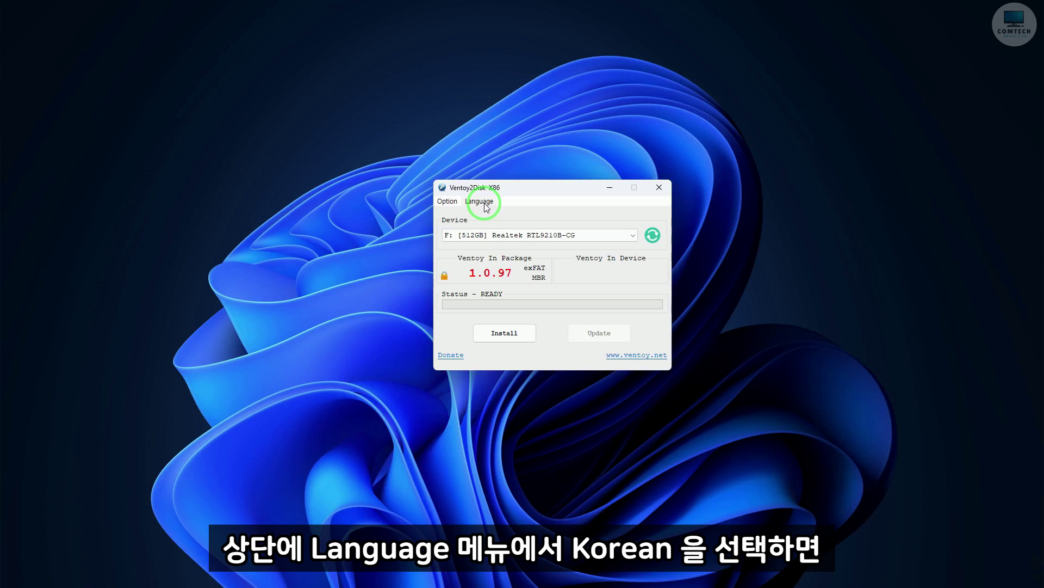
click(485, 206)
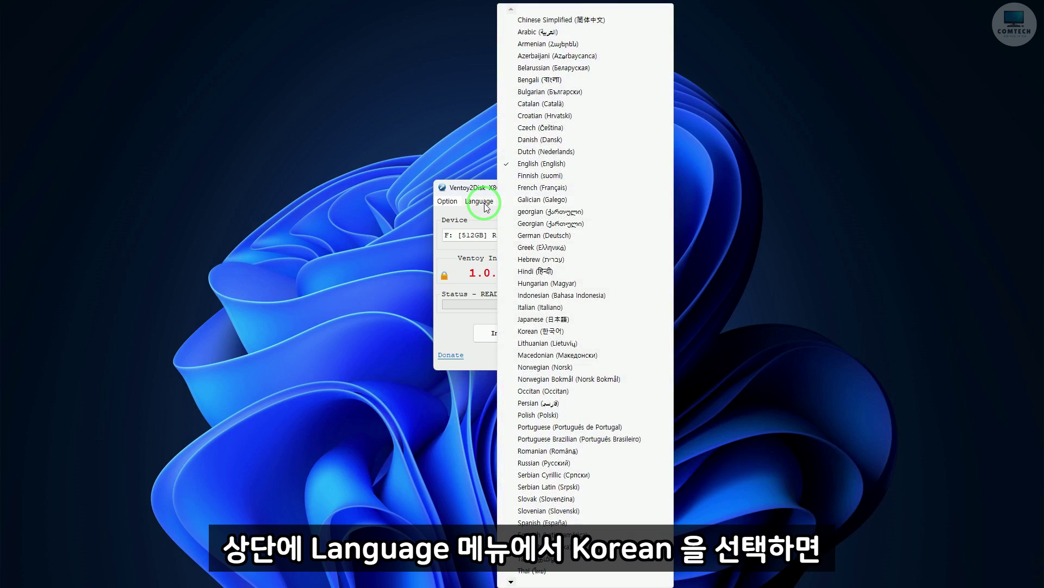
click(537, 332)
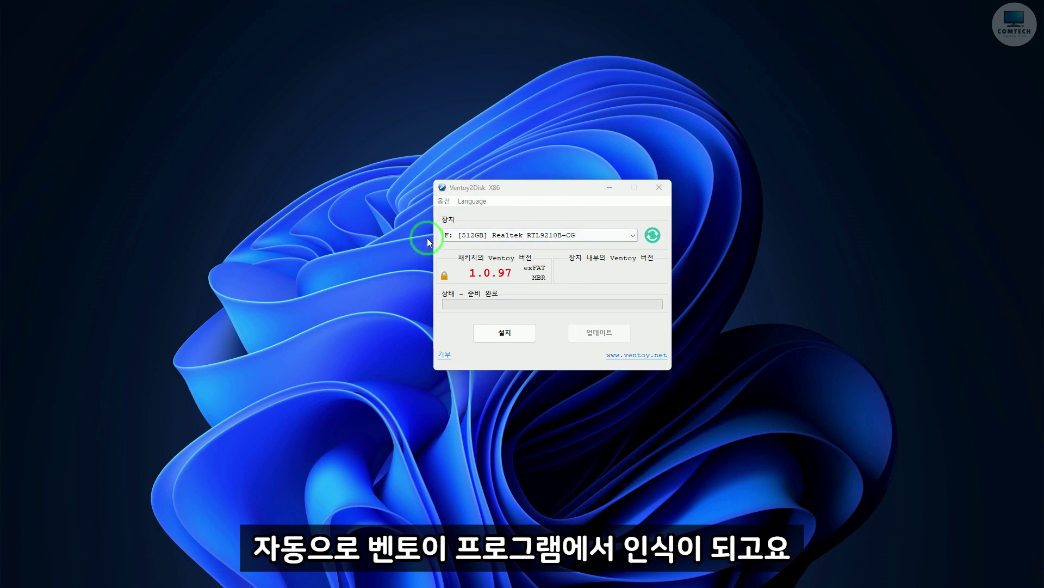
Set the Ventoy partition type to GPT and the partition's file system to NTFS.
click(445, 201)
mouse_move(472, 226)
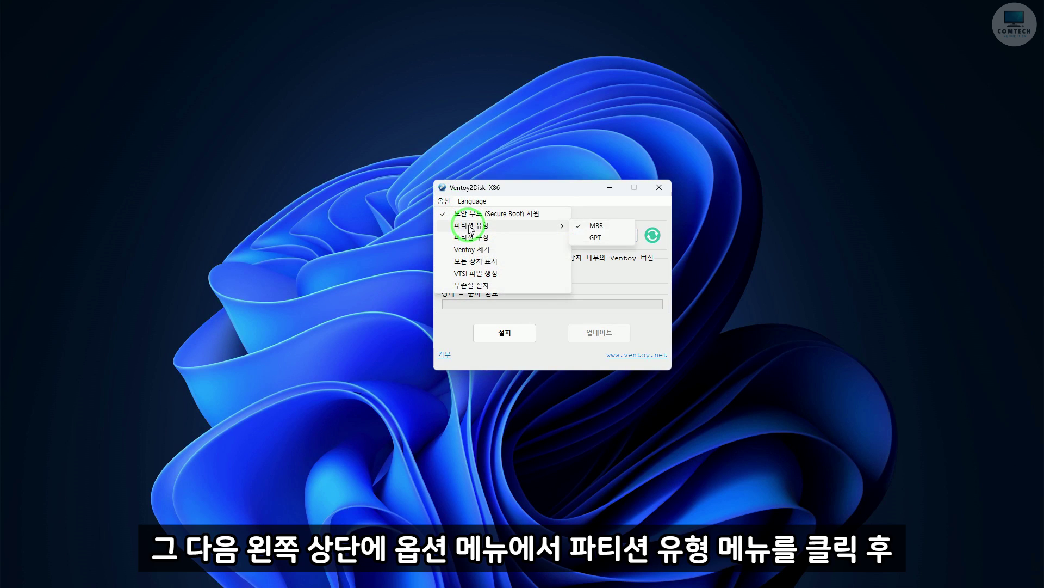
click(596, 238)
click(444, 203)
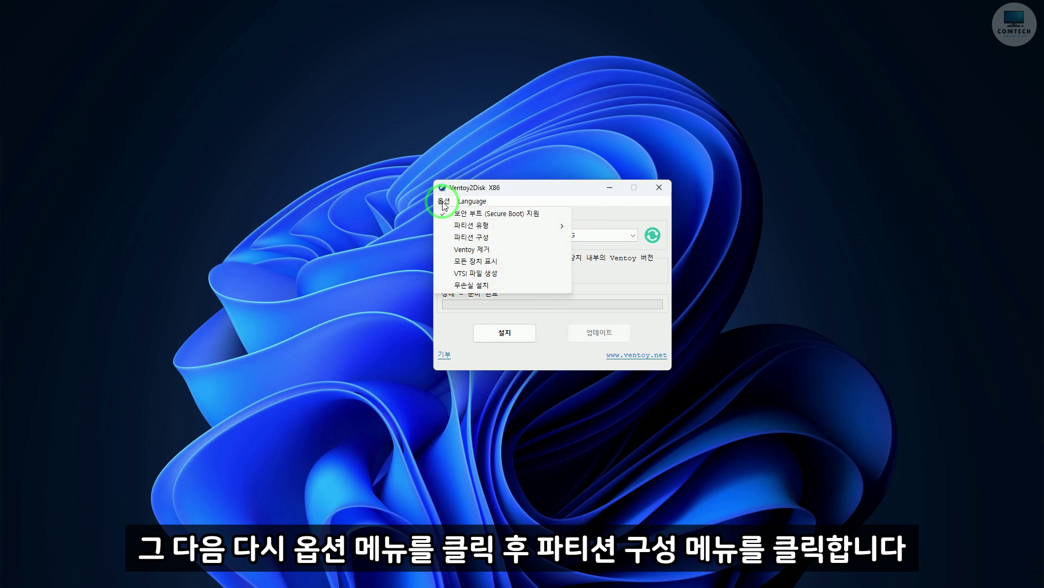
click(474, 240)
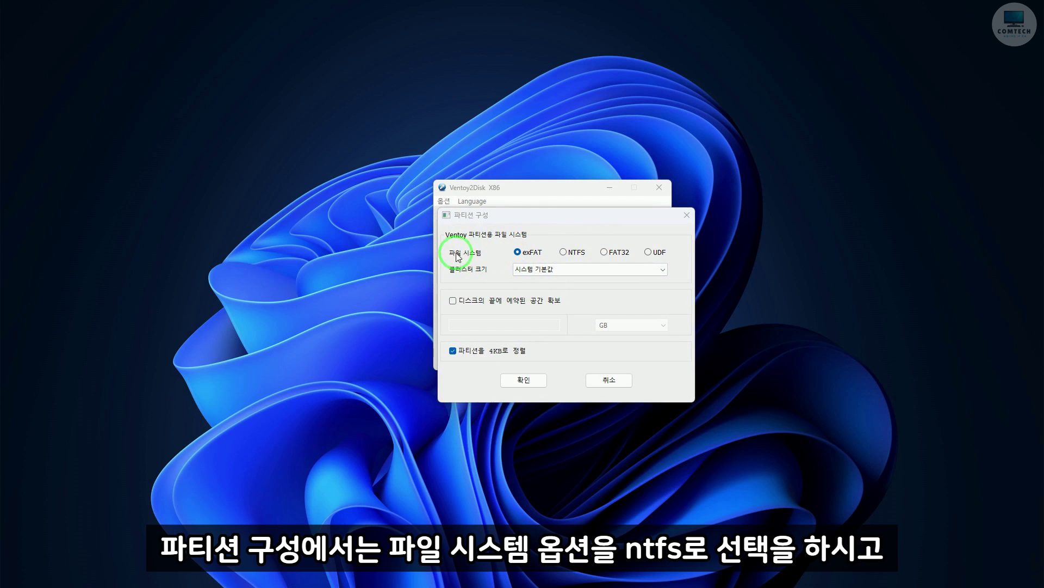
click(563, 252)
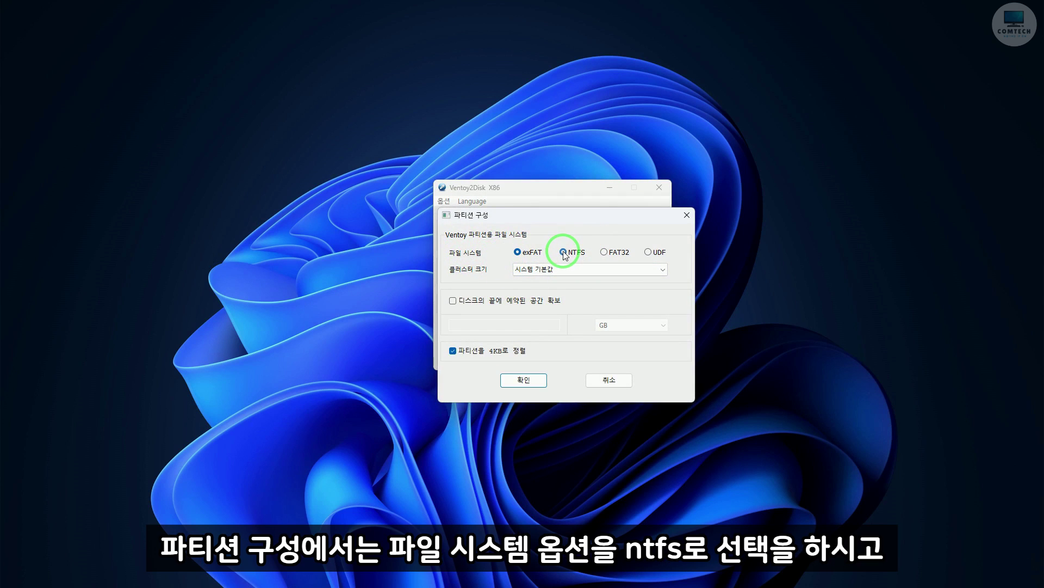
click(528, 380)
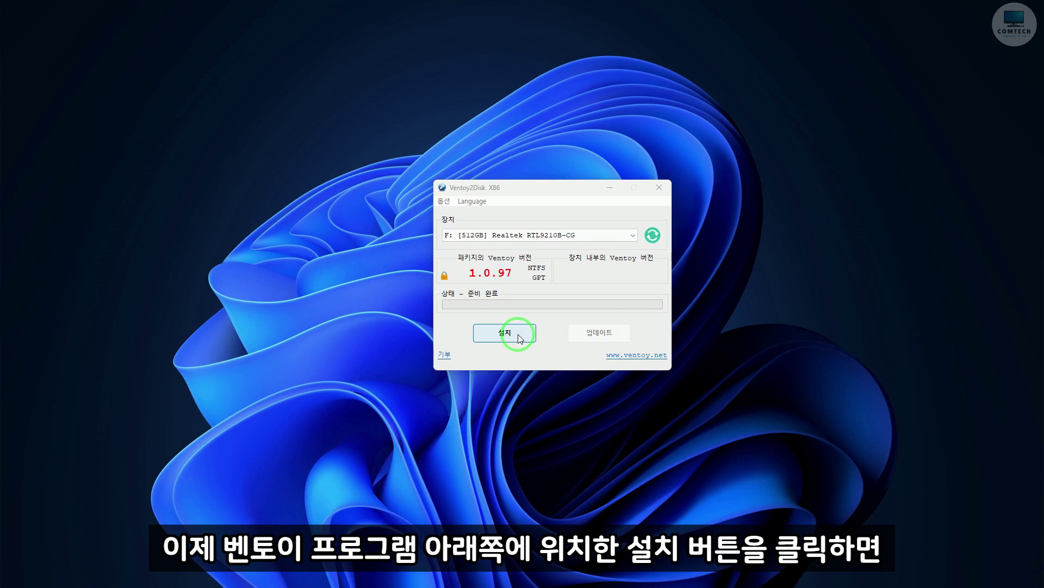
Install Ventoy on the 512GB external drive F:, accept both format warnings, and show This PC in the file explorer.
click(519, 337)
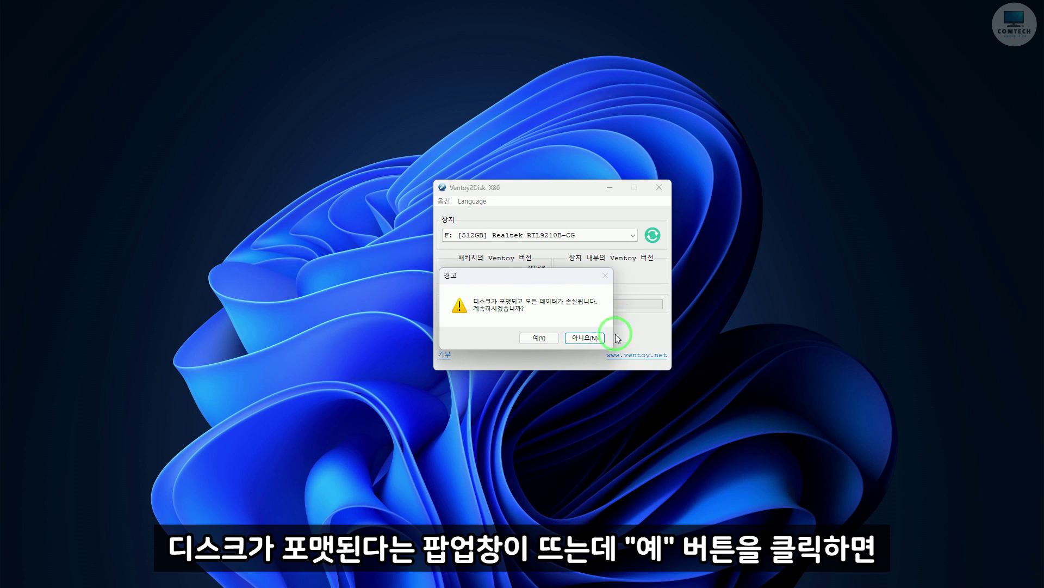
click(540, 338)
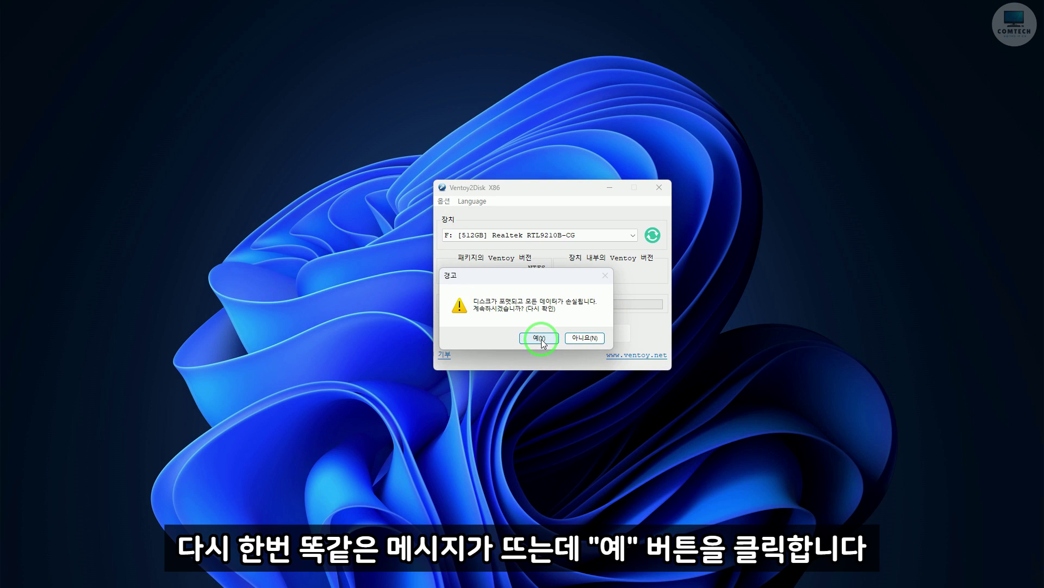
click(540, 337)
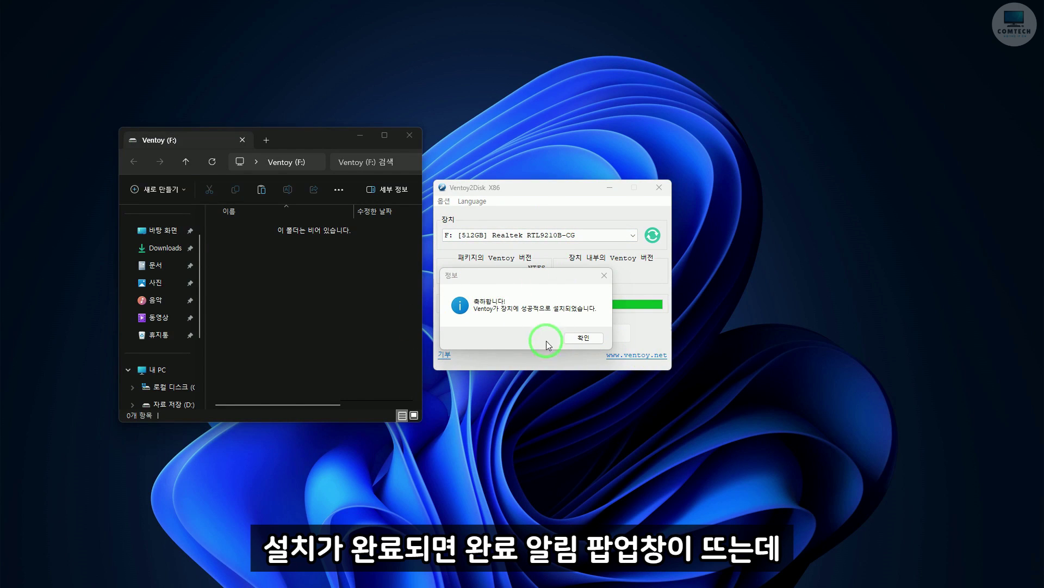
click(581, 337)
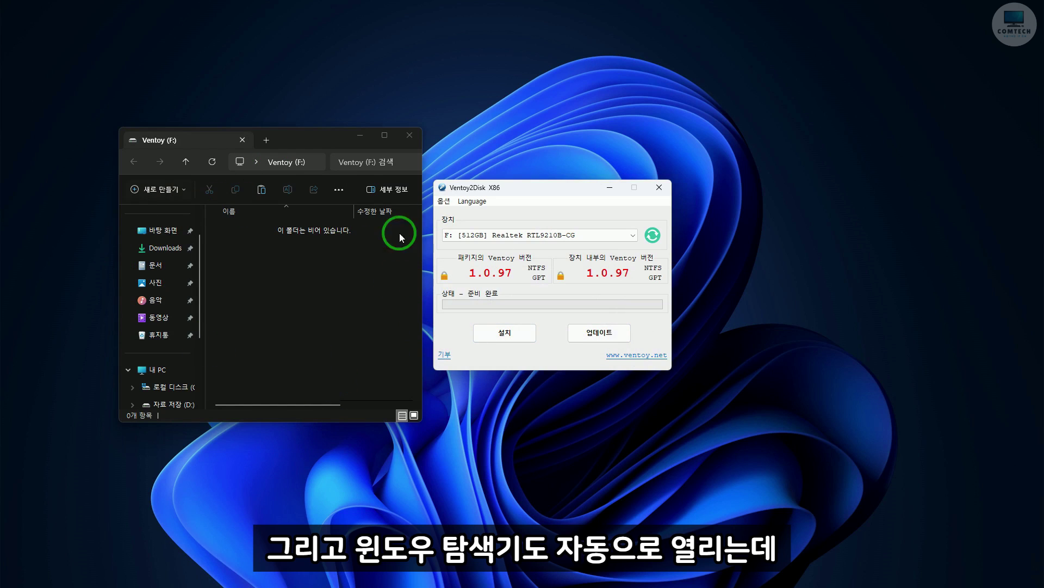
click(156, 370)
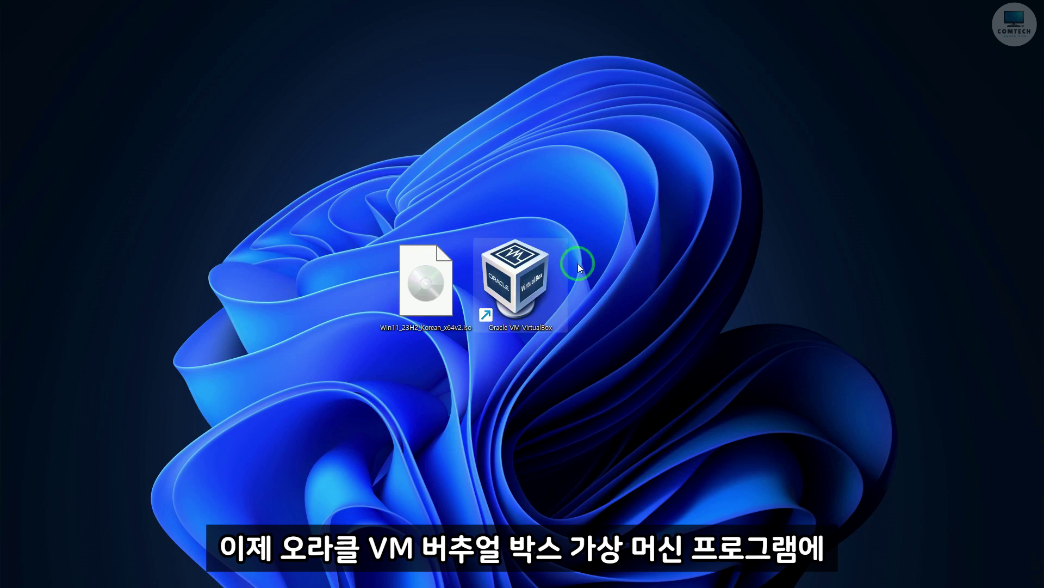
Start Oracle VM VirtualBox and begin a new virtual machine in expert mode, named "Ventoy 윈도우 11".
double_click(528, 281)
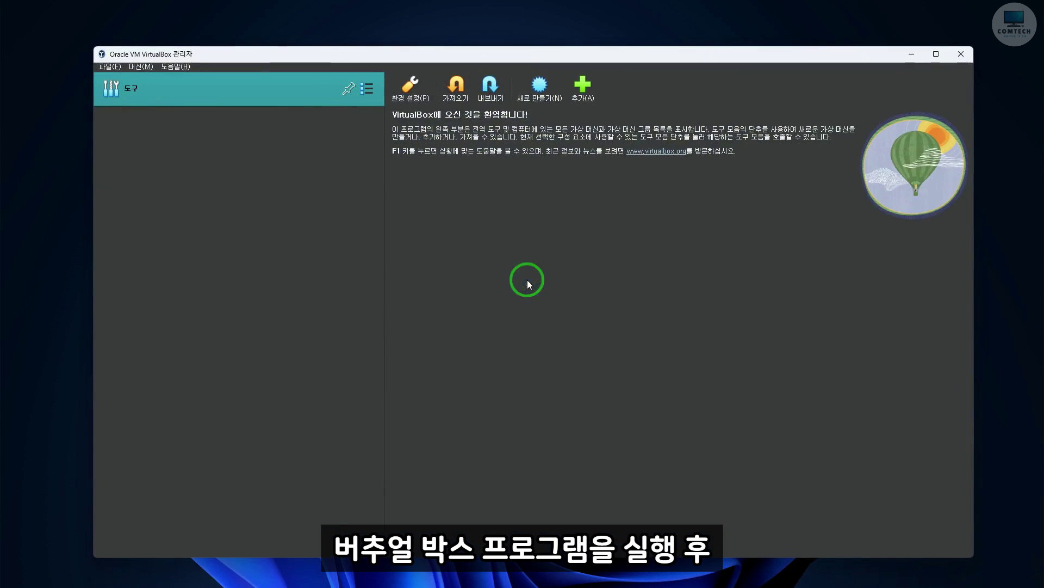
click(540, 98)
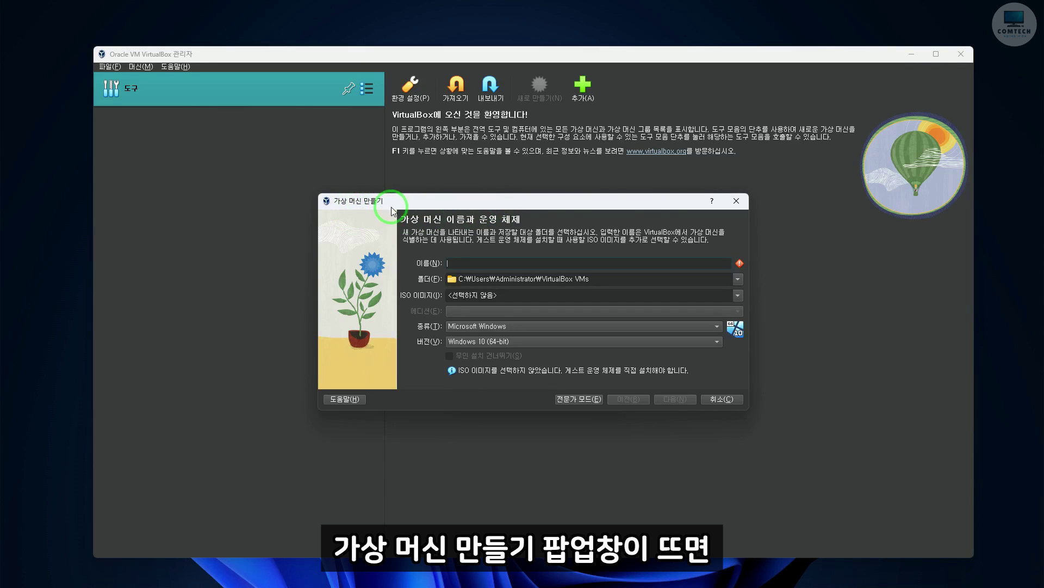
click(574, 402)
click(574, 400)
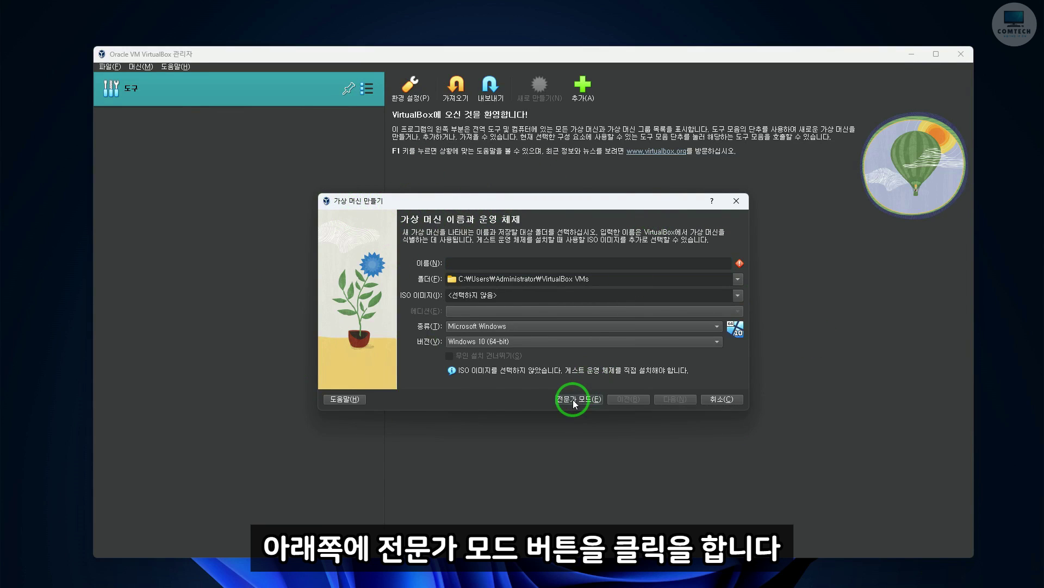
text(Ventoy 윈도우 11)
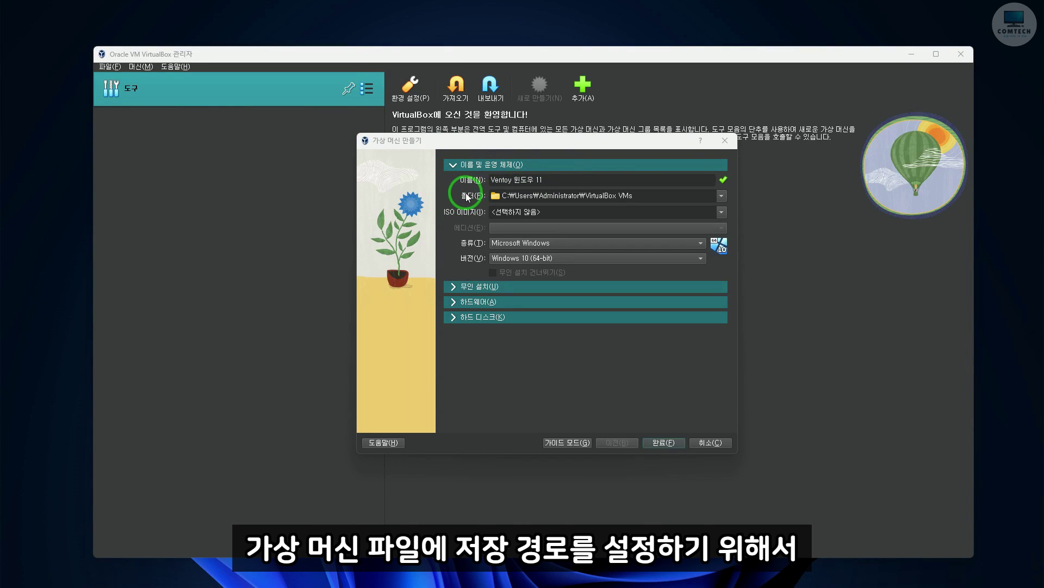
Set the virtual machine's storage folder to the Desktop.
click(722, 197)
click(506, 227)
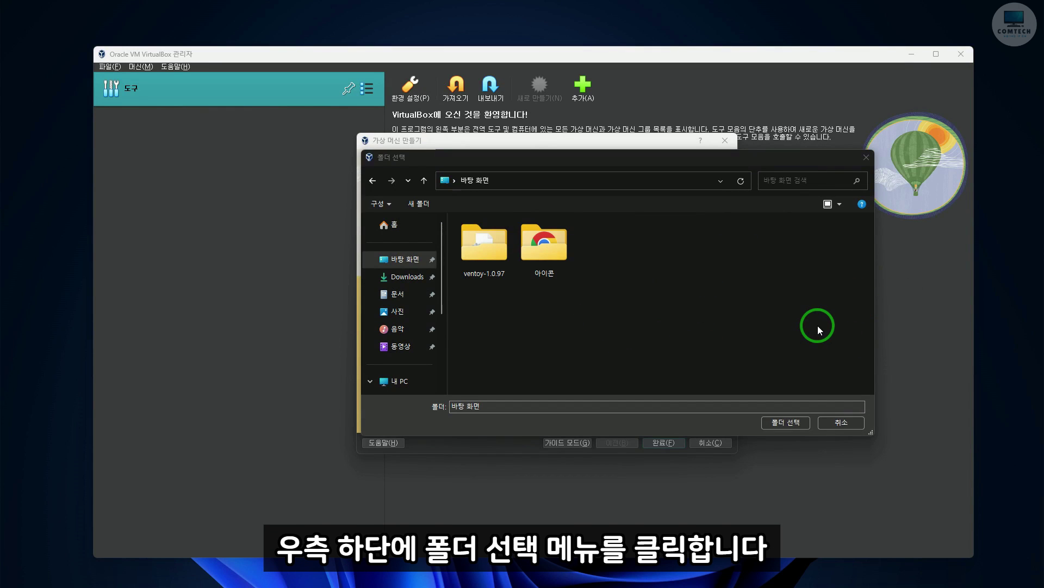
click(787, 423)
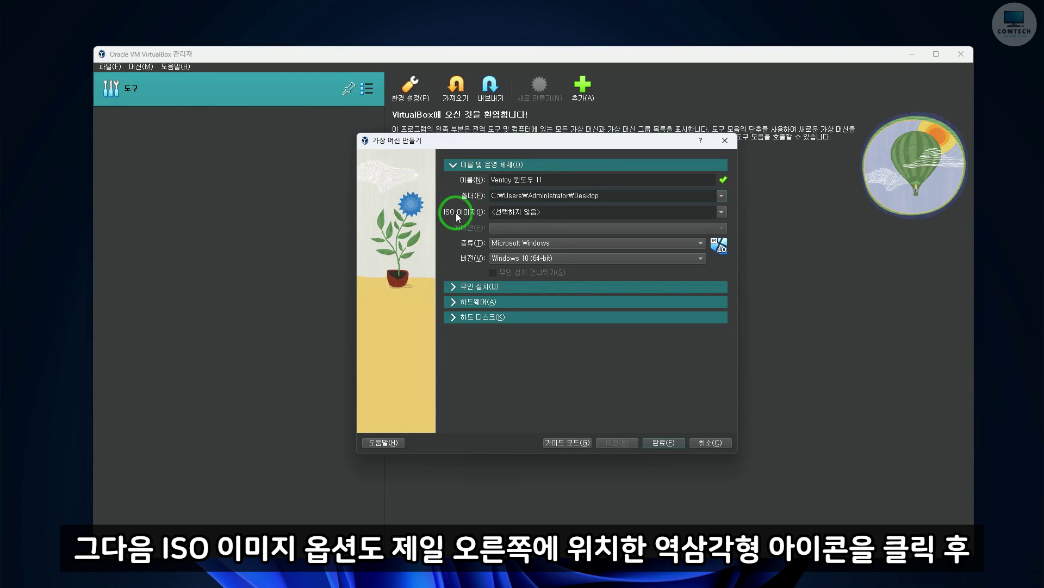
Use Win11_23H2_Korean_x64v2.iso from the Desktop as the ISO image and choose the Windows 11 Pro edition.
click(722, 213)
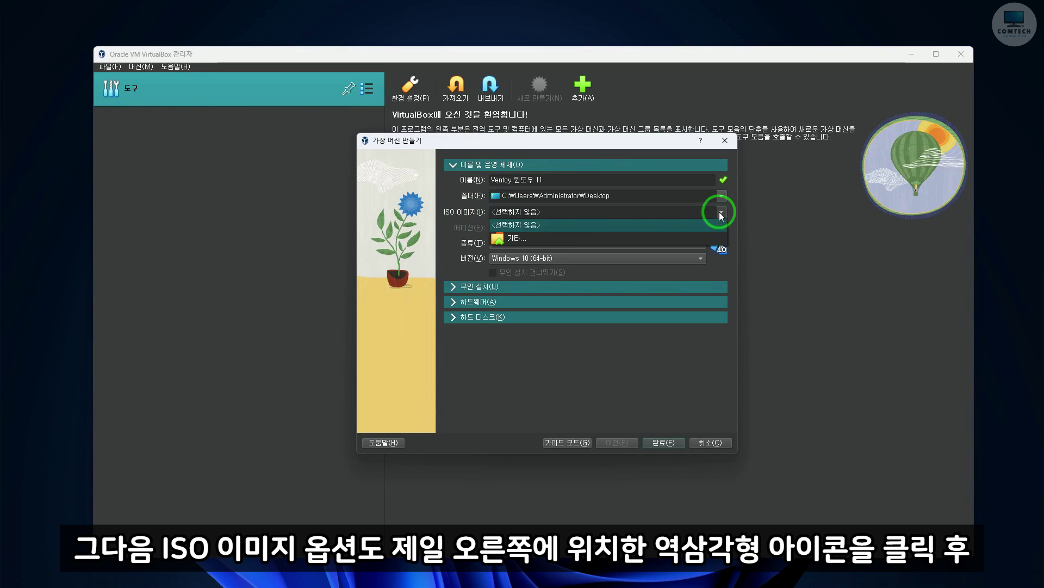
click(527, 242)
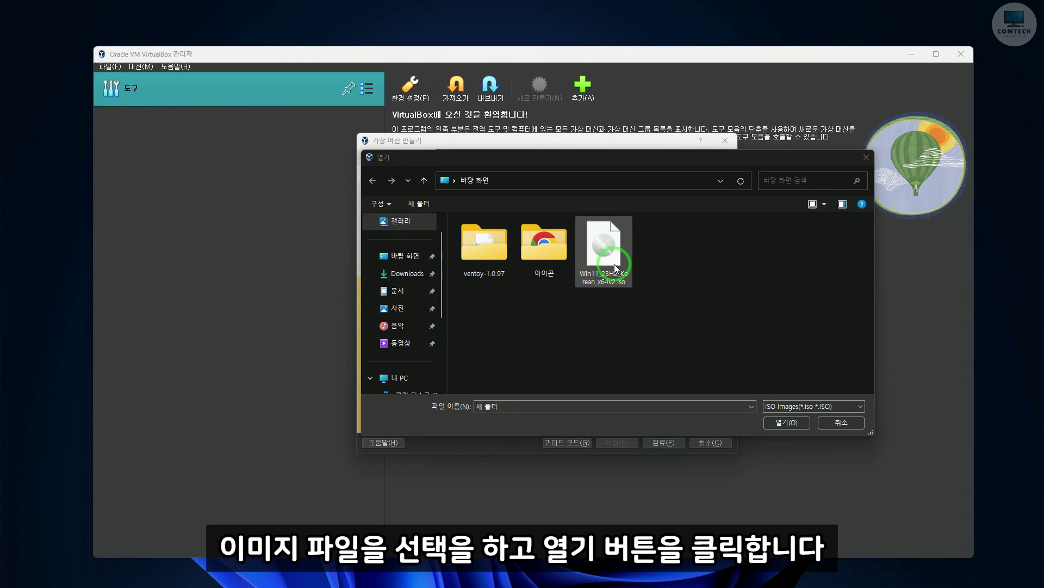
click(616, 267)
click(778, 423)
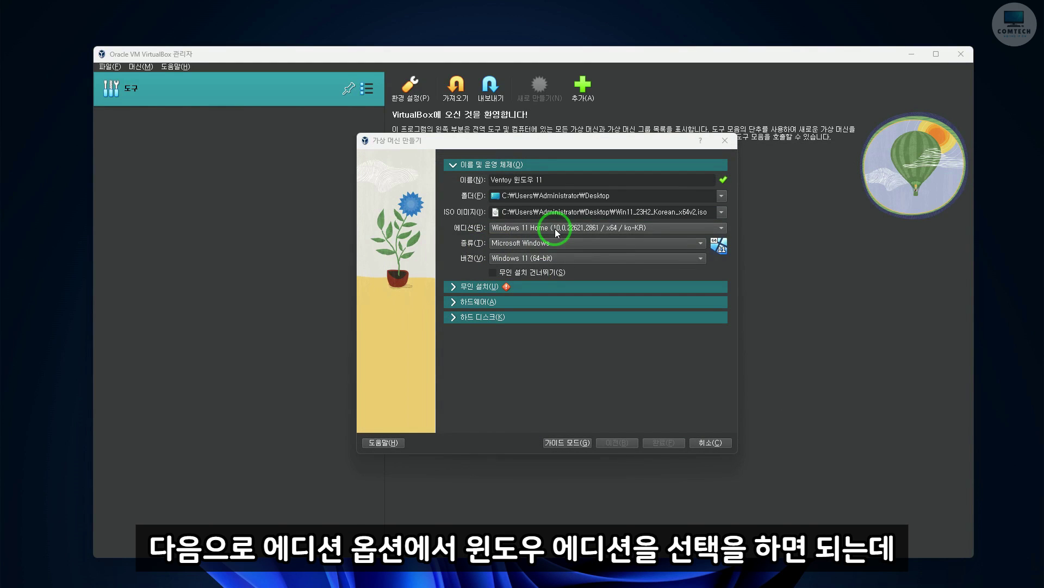
click(557, 233)
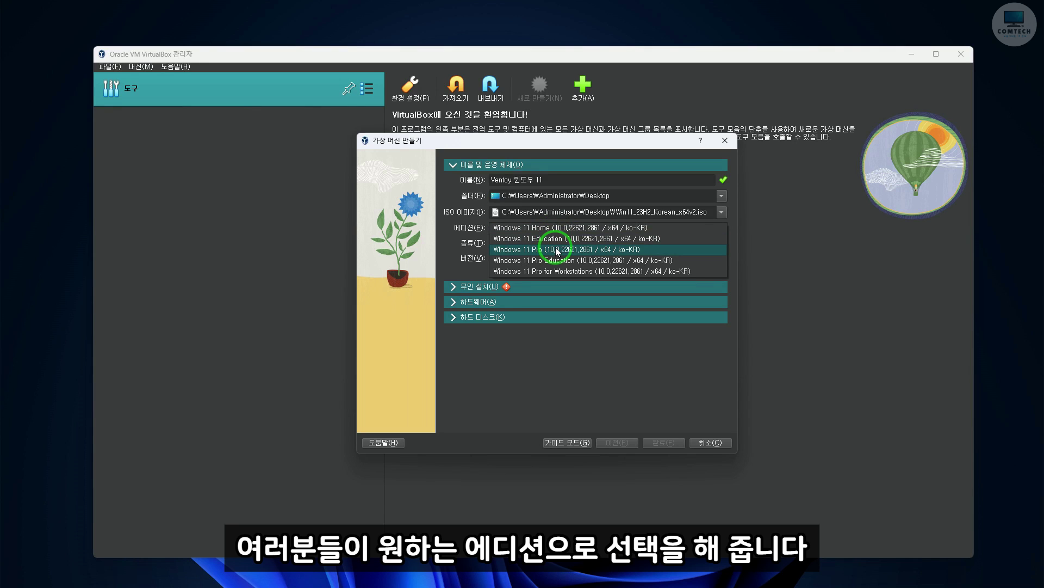
click(558, 251)
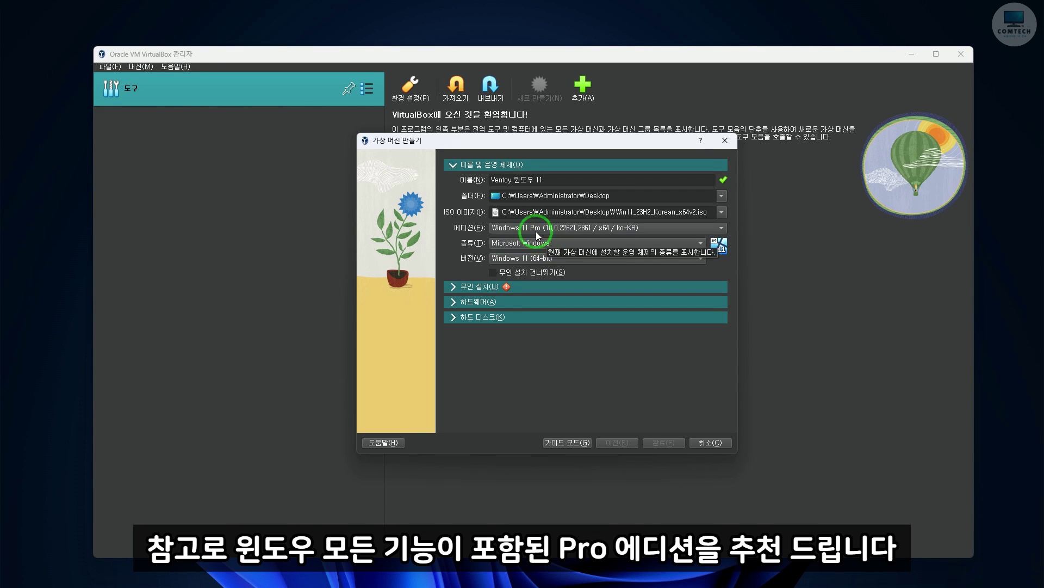
Fill in the unattended installation with user name MyComputer, the account password with its confirmation, and host name Windows11.
click(516, 286)
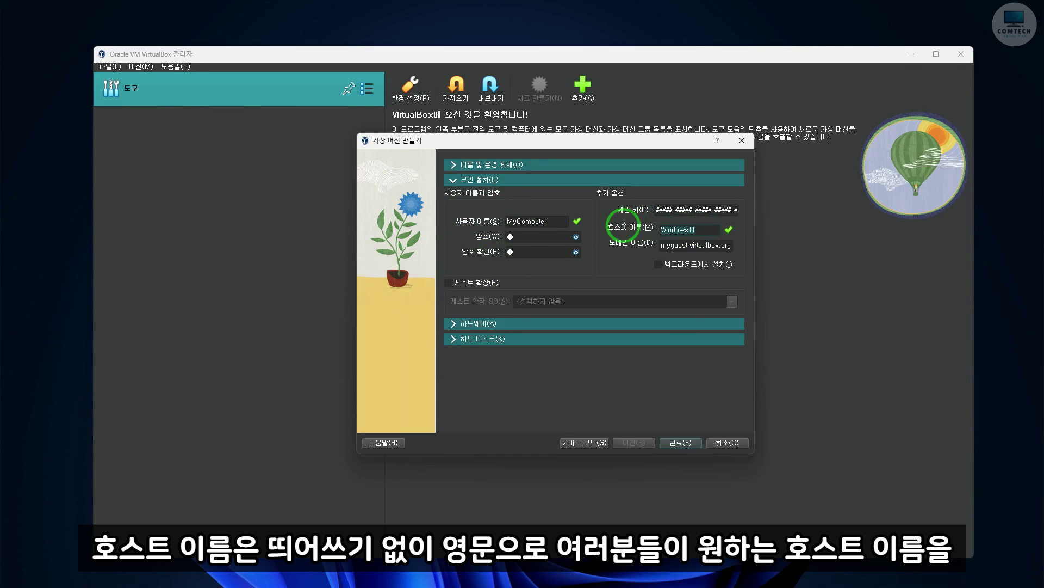
double_click(671, 228)
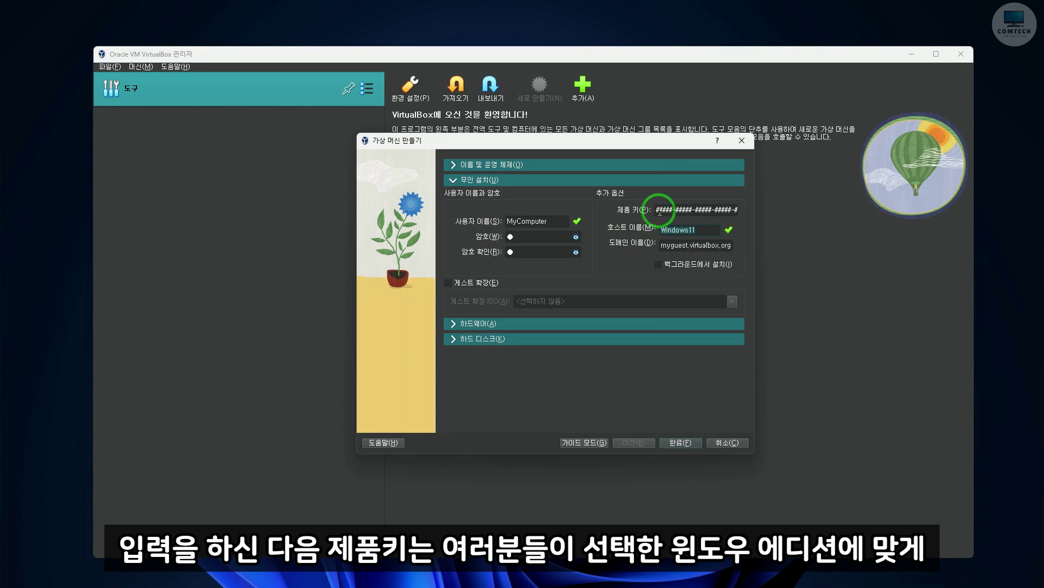
Set the virtual machine's base memory to 8192 MB.
click(471, 326)
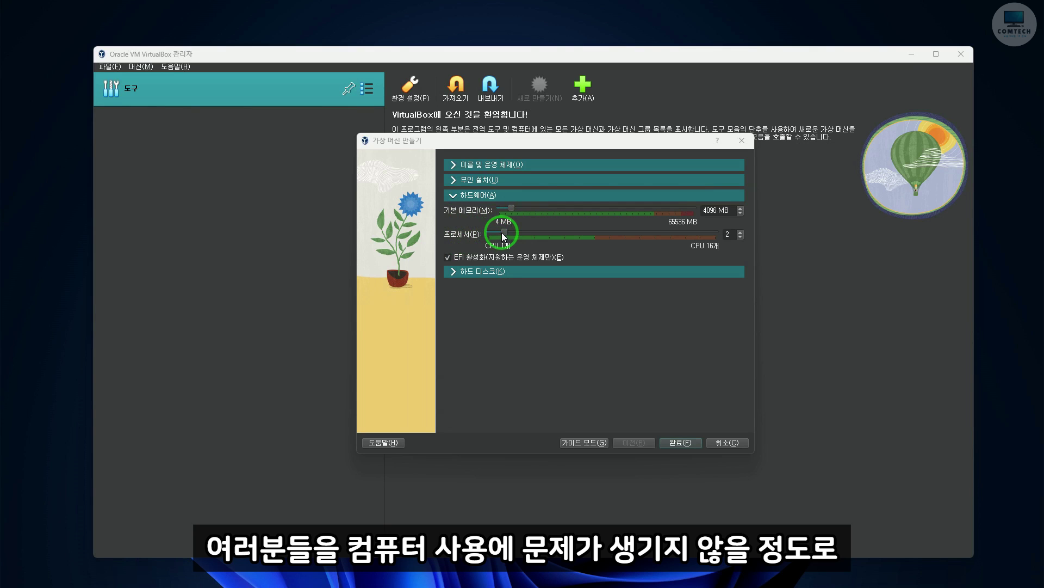
drag(512, 209, 523, 209)
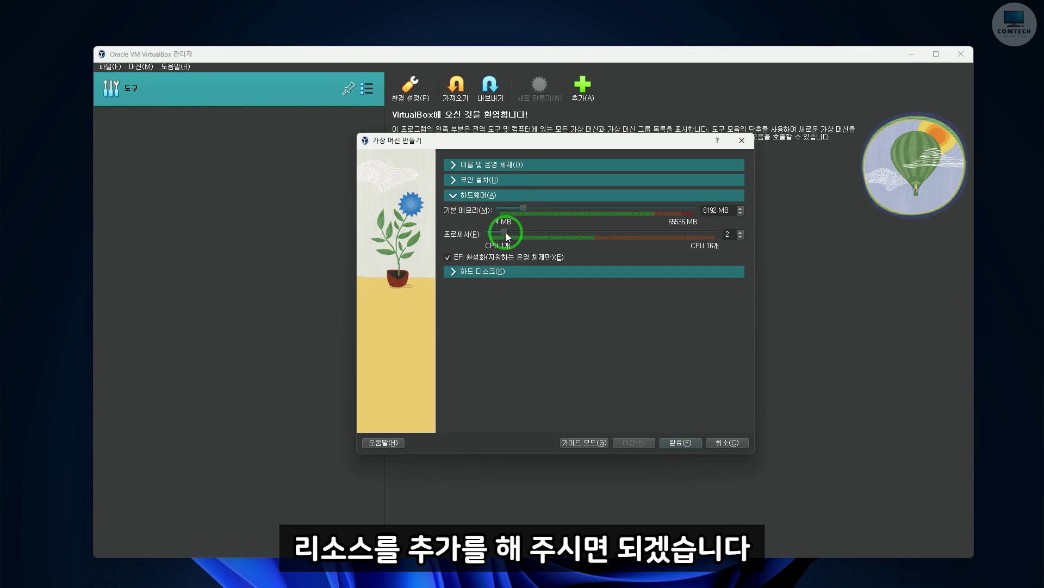
Create the virtual machine with a new VHD hard disk sized at 450 GB.
click(482, 272)
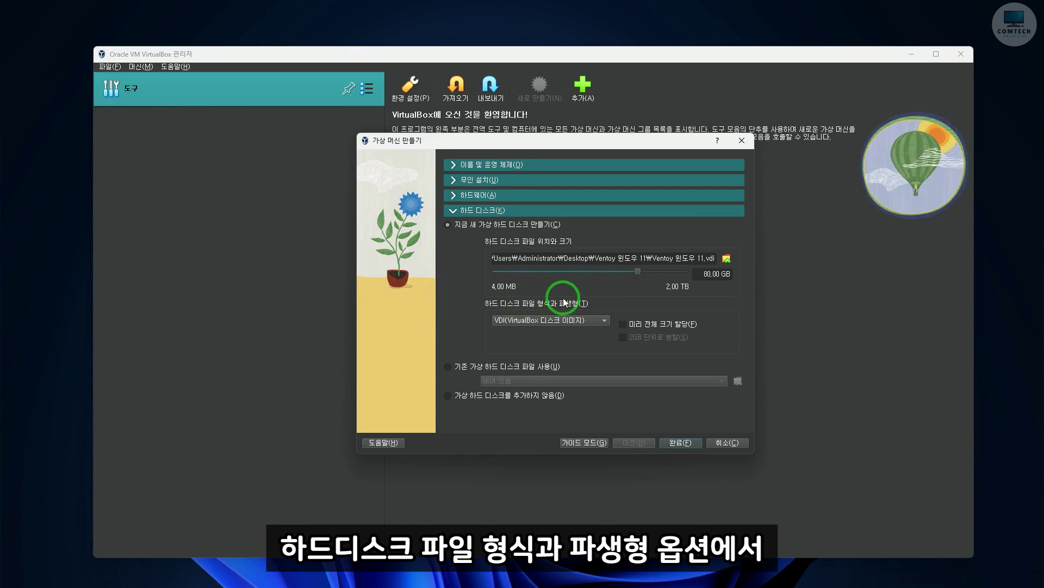
click(566, 320)
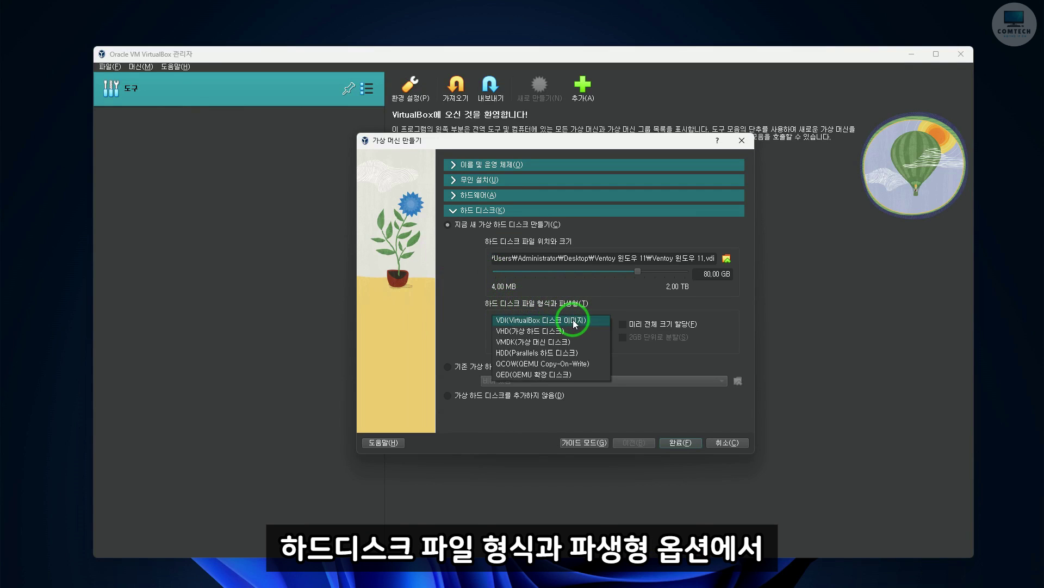
click(538, 332)
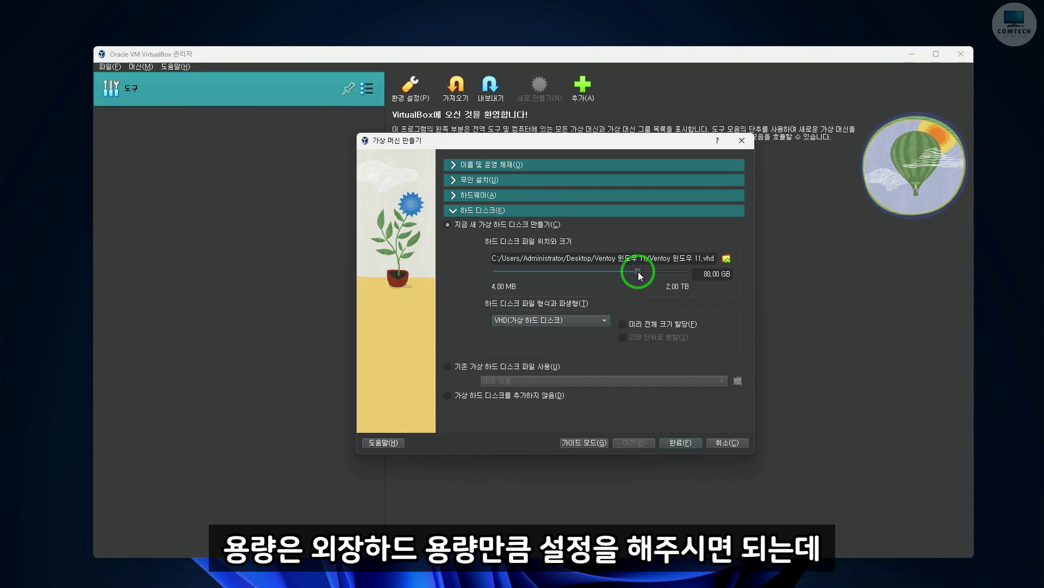
drag(640, 276, 662, 273)
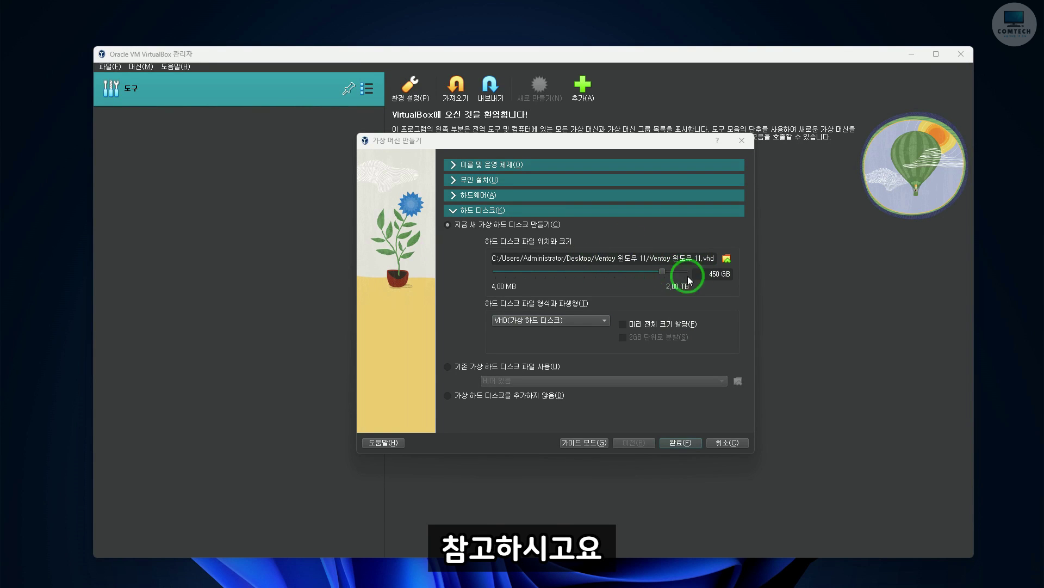
click(680, 443)
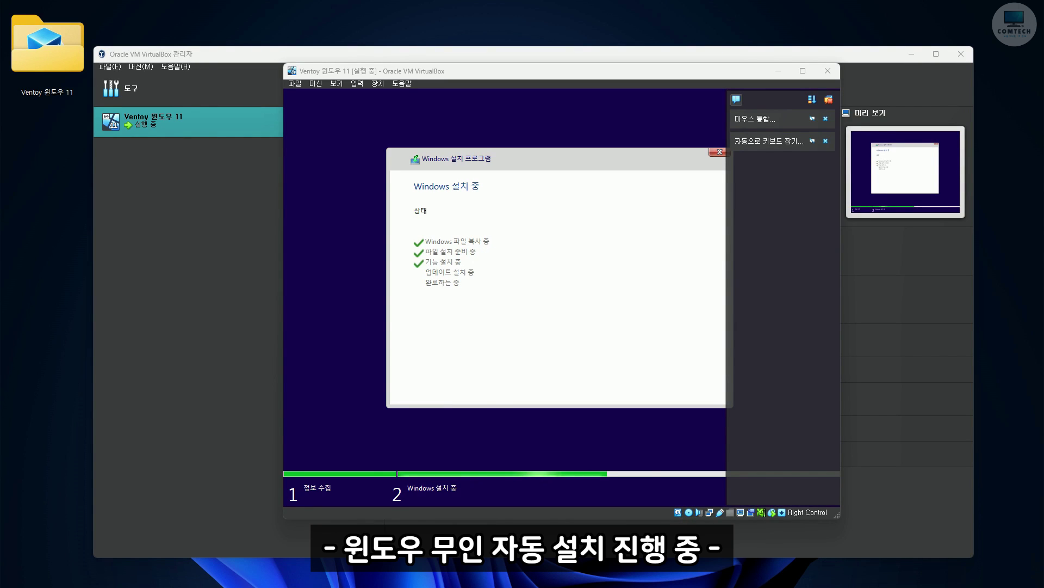
Hide the virtual machine's notifications, power the machine off once Windows is installed, and close the VirtualBox manager.
click(829, 100)
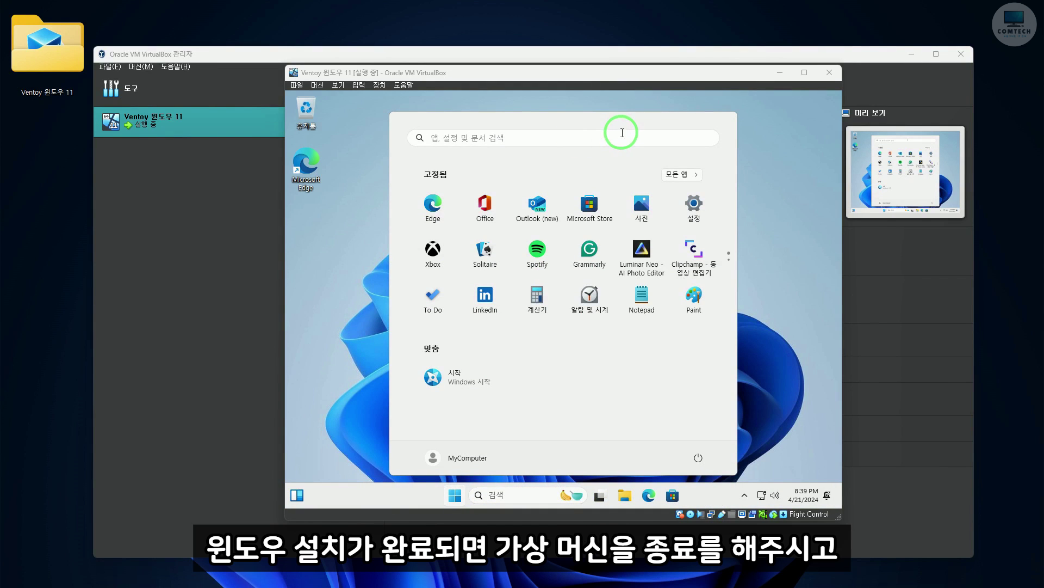
click(829, 72)
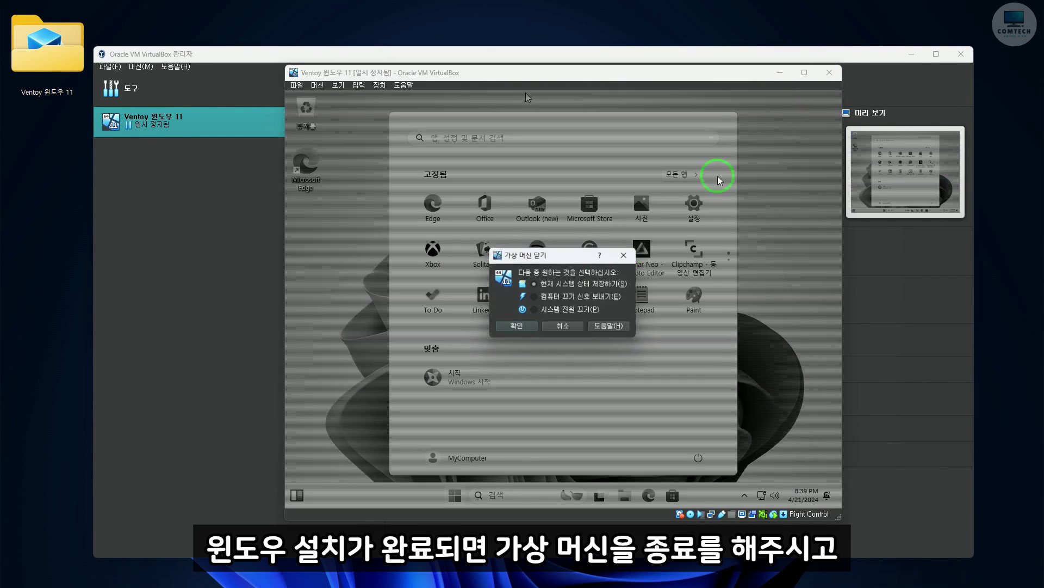
click(536, 310)
click(516, 327)
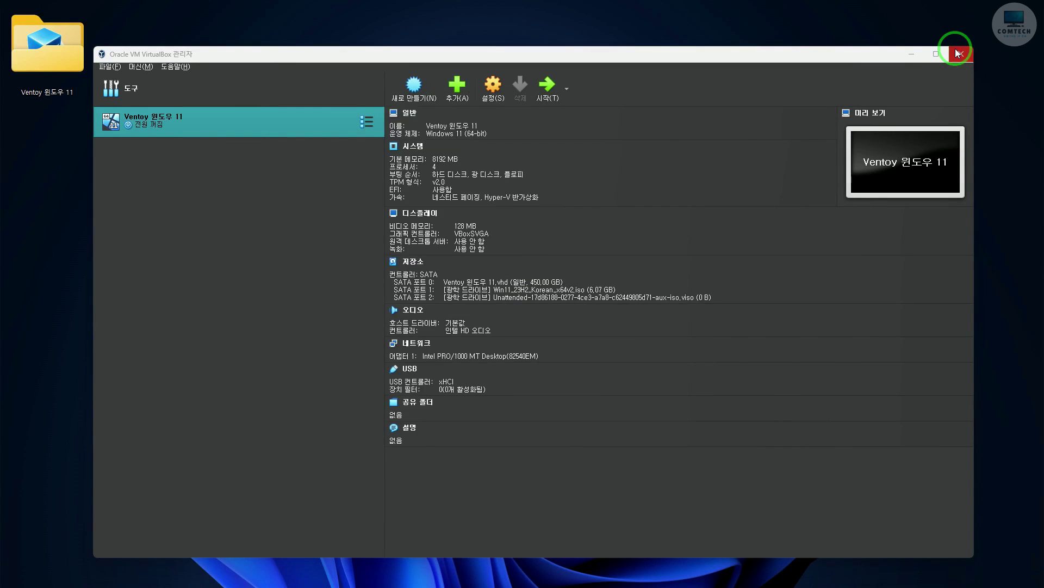
click(960, 53)
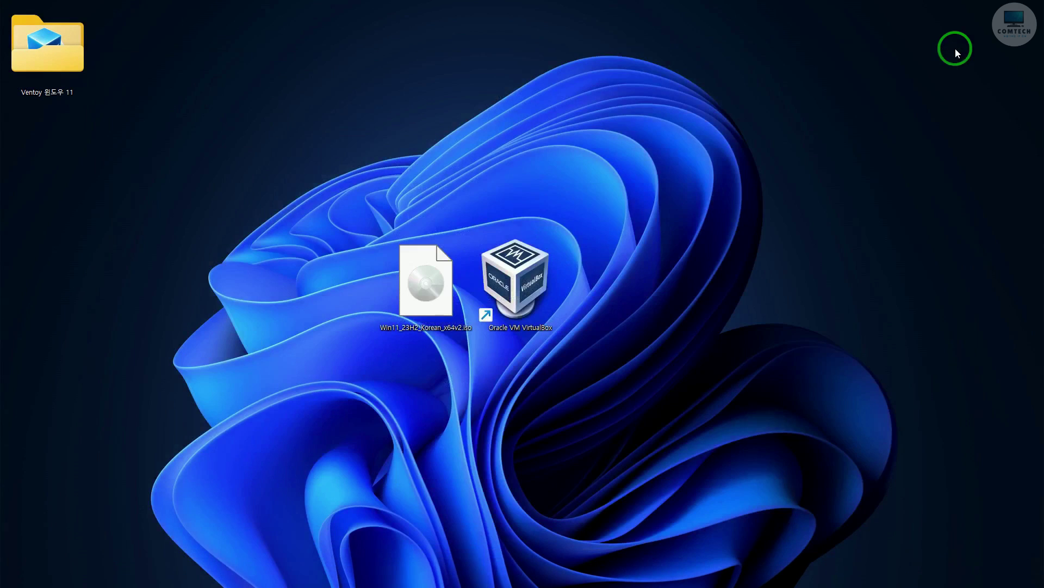
Copy Ventoy 윈도우 11.vhd from the Ventoy 윈도우 11 desktop folder to the root of the Ventoy (F:) drive.
double_click(41, 54)
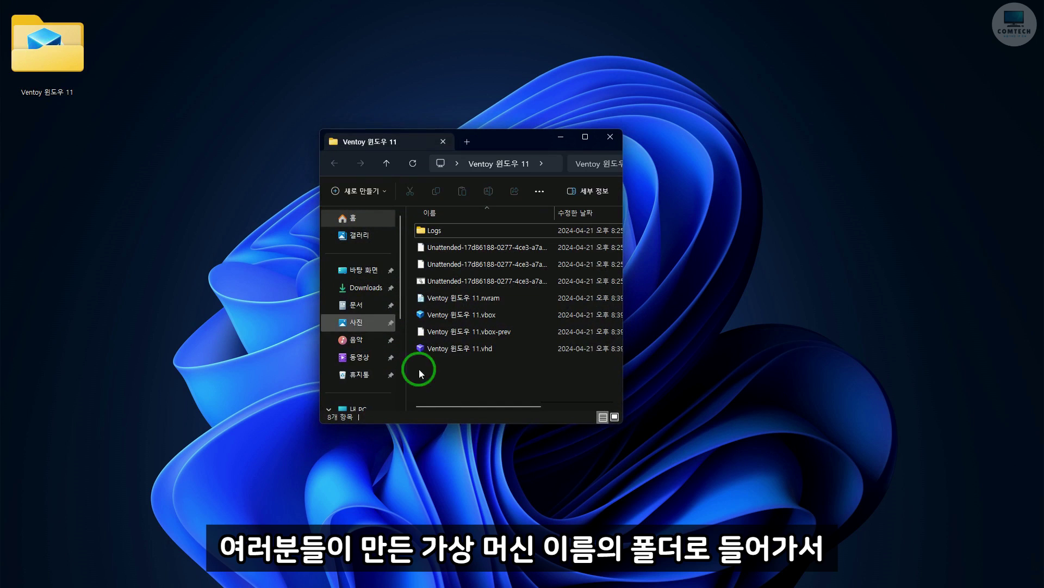
click(479, 351)
right_click(462, 350)
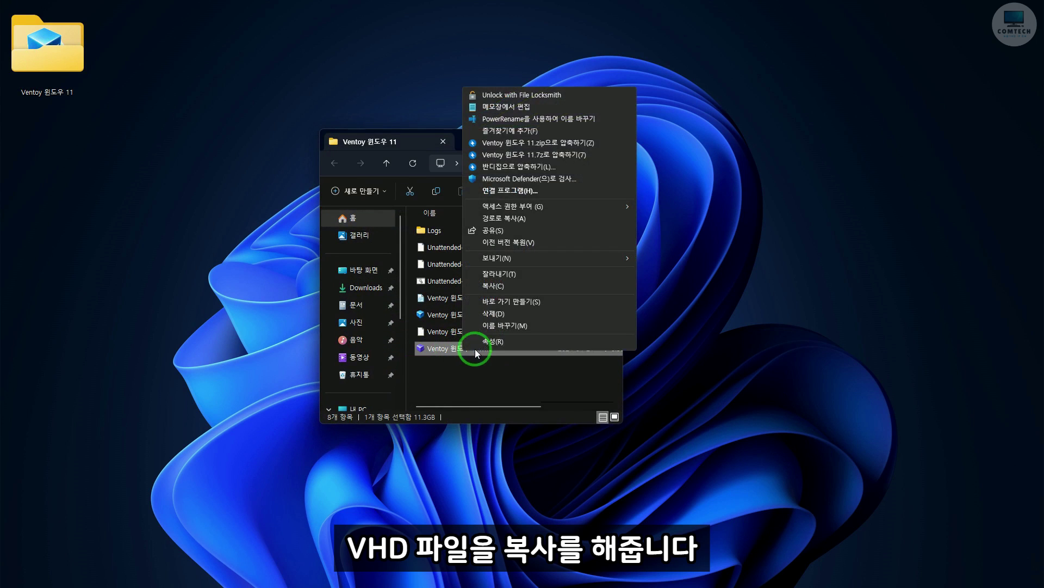
click(497, 287)
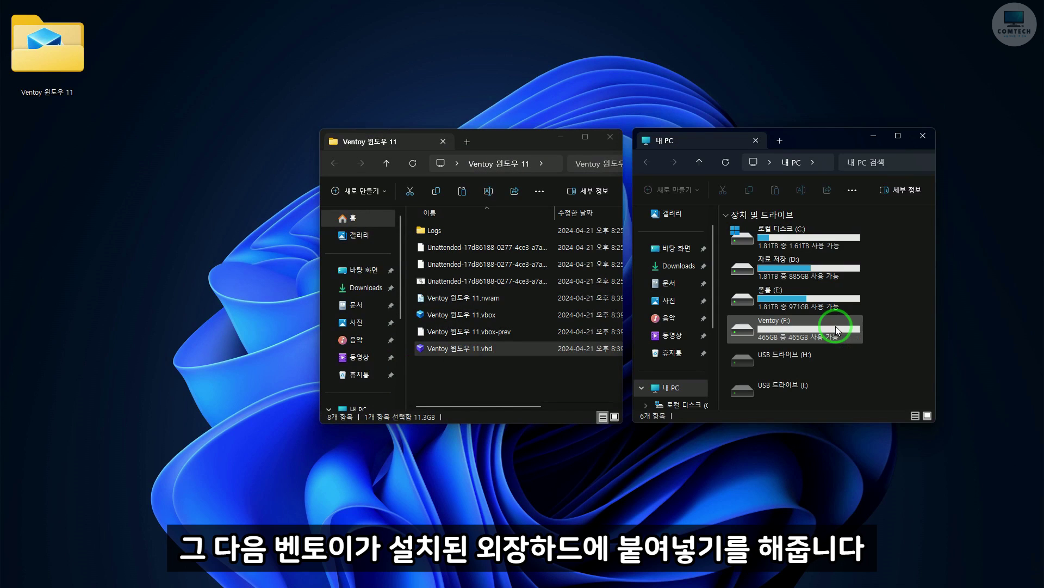
double_click(837, 330)
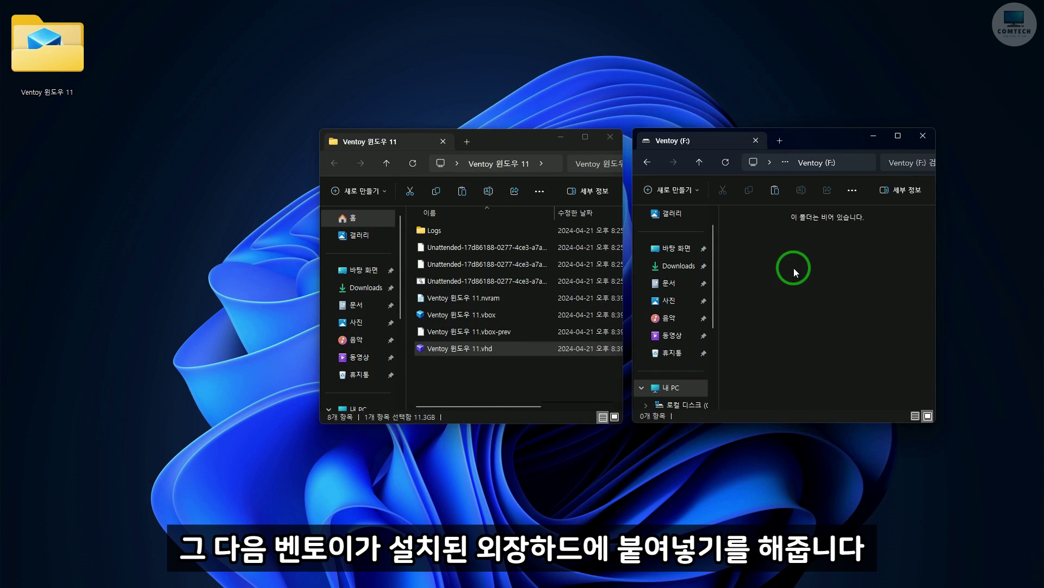
right_click(774, 251)
click(818, 337)
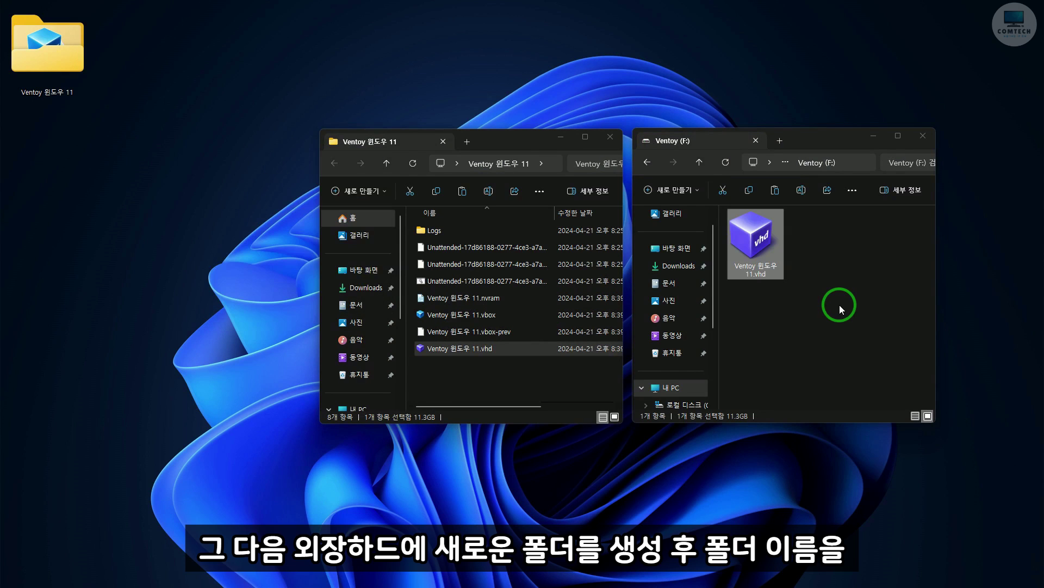
Create a folder named ventoy in the root of the Ventoy (F:) drive.
right_click(841, 306)
mouse_move(870, 473)
click(762, 474)
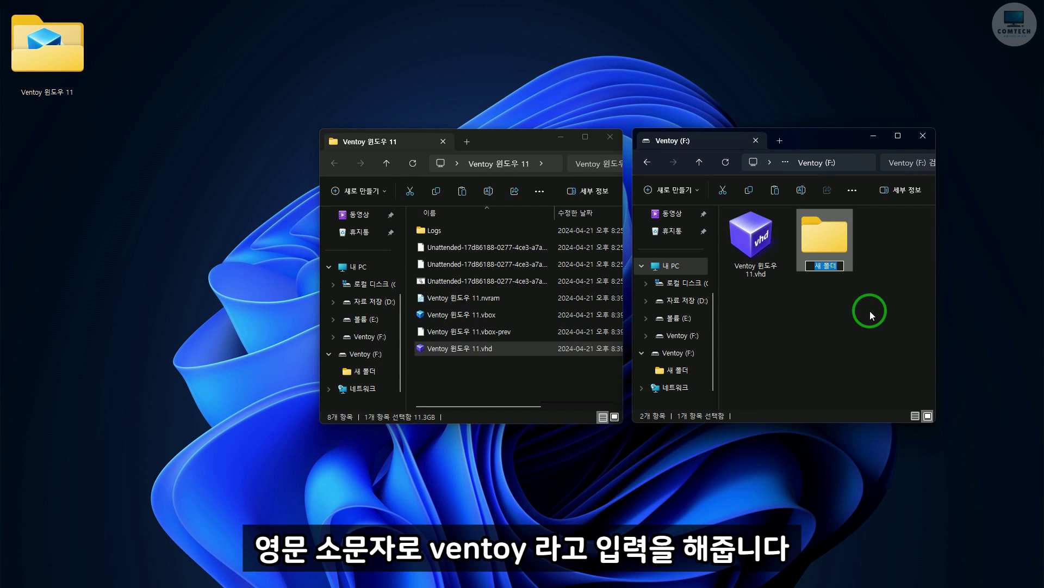
text(ventoy)
key(Return)
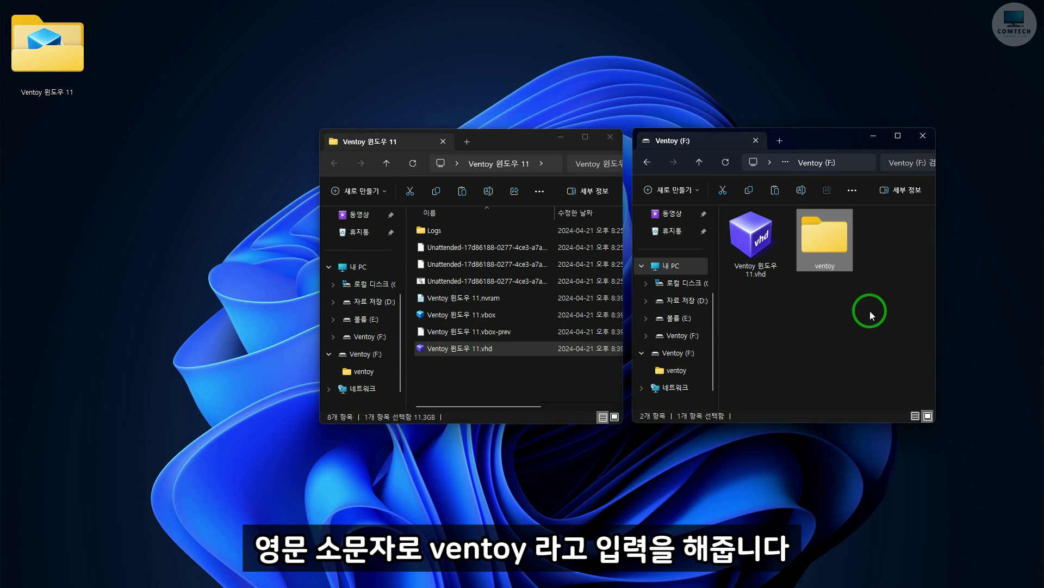
Copy ventoy_vhdboot.img from the desktop into the ventoy folder on the Ventoy (F:) drive.
double_click(832, 242)
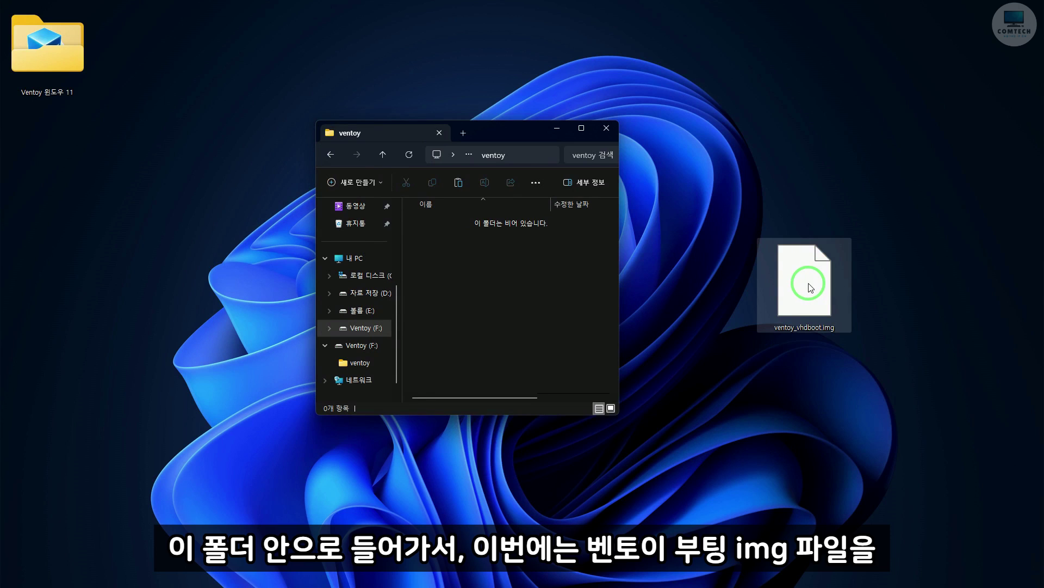
right_click(807, 286)
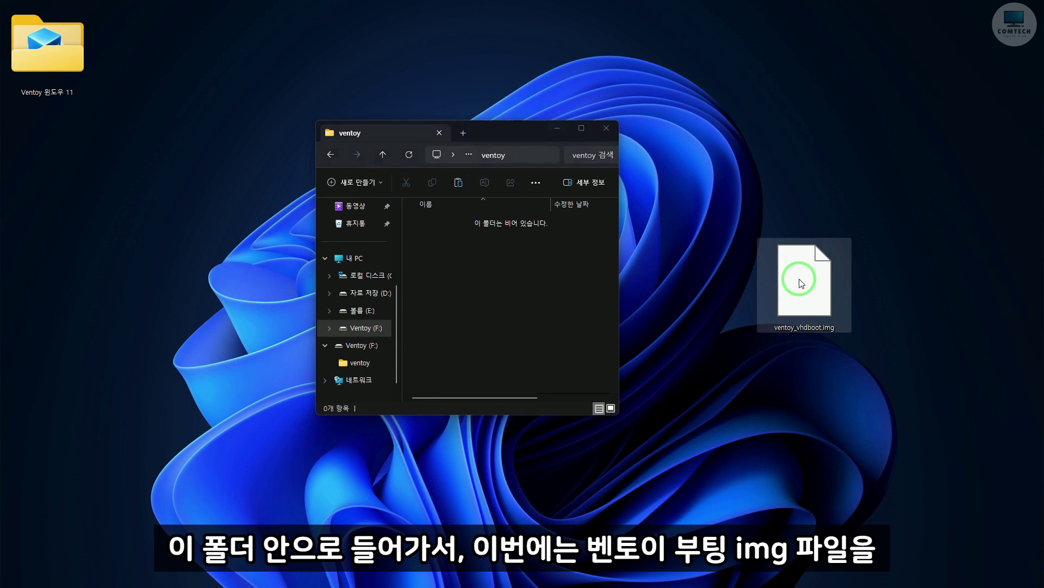
click(830, 522)
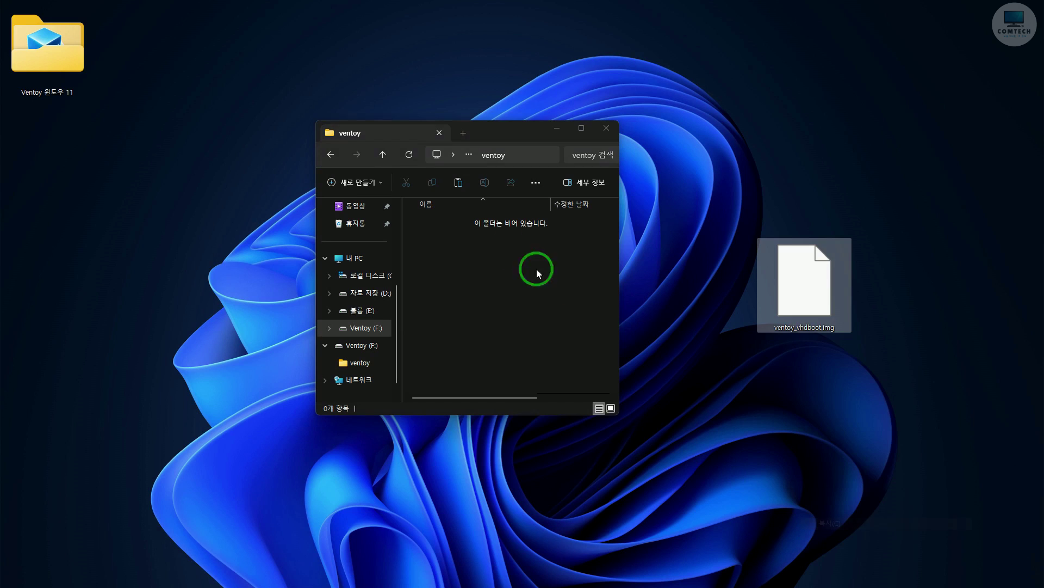
click(488, 240)
right_click(488, 241)
click(524, 327)
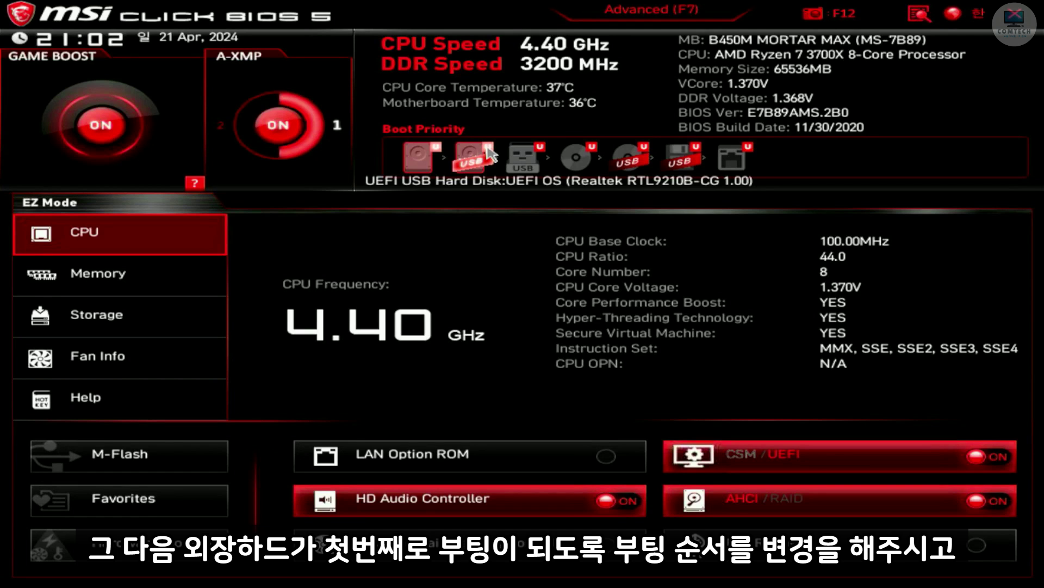
Move the UEFI USB Hard Disk to first place in the boot priority of the MSI Click BIOS.
drag(489, 154, 445, 157)
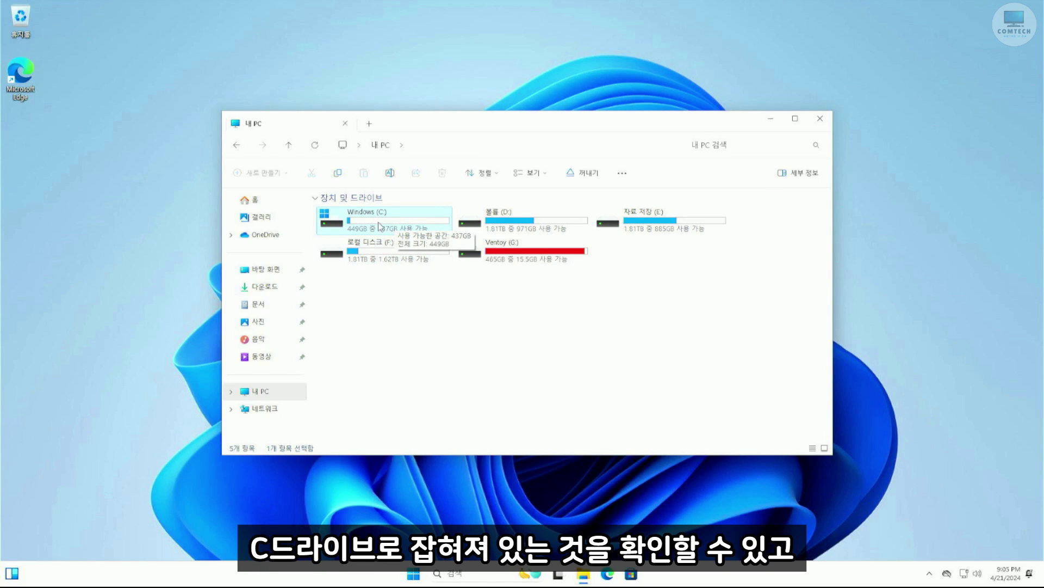
Examine the other internal disks, 볼륨 (D:) and 자료 저장 (E:), in the Windows booted from the external drive.
click(551, 223)
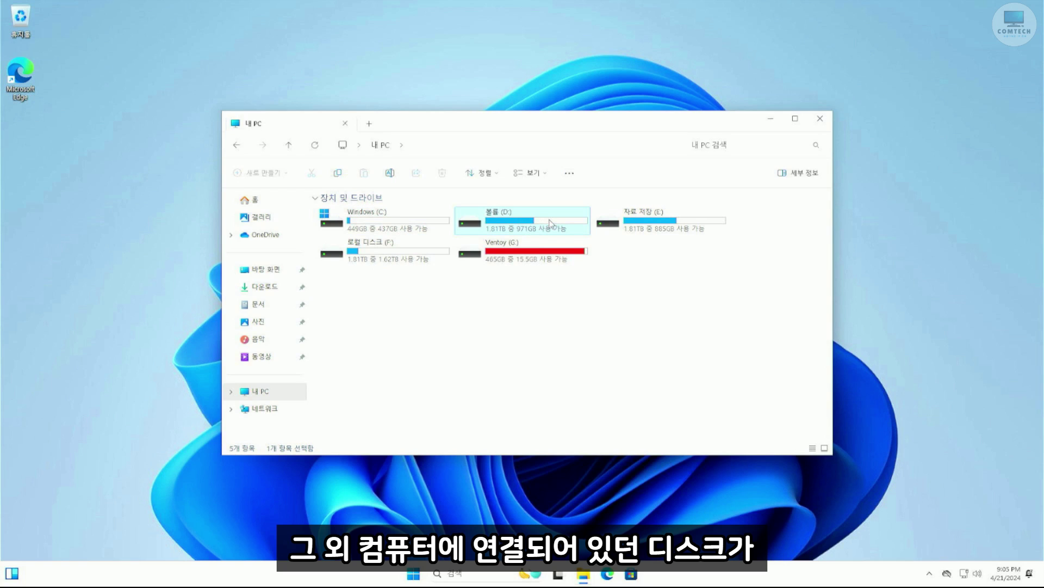
click(686, 223)
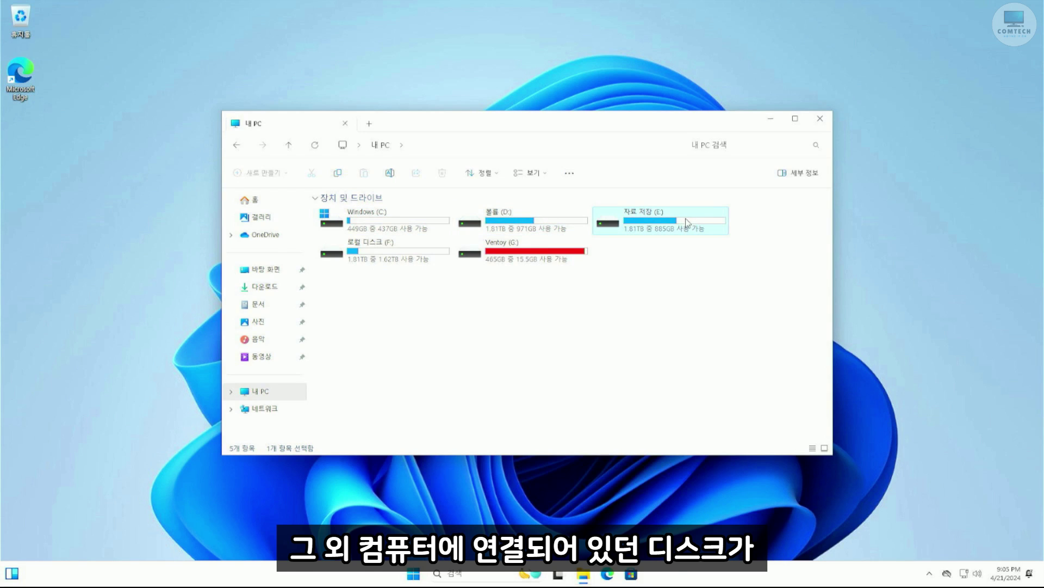